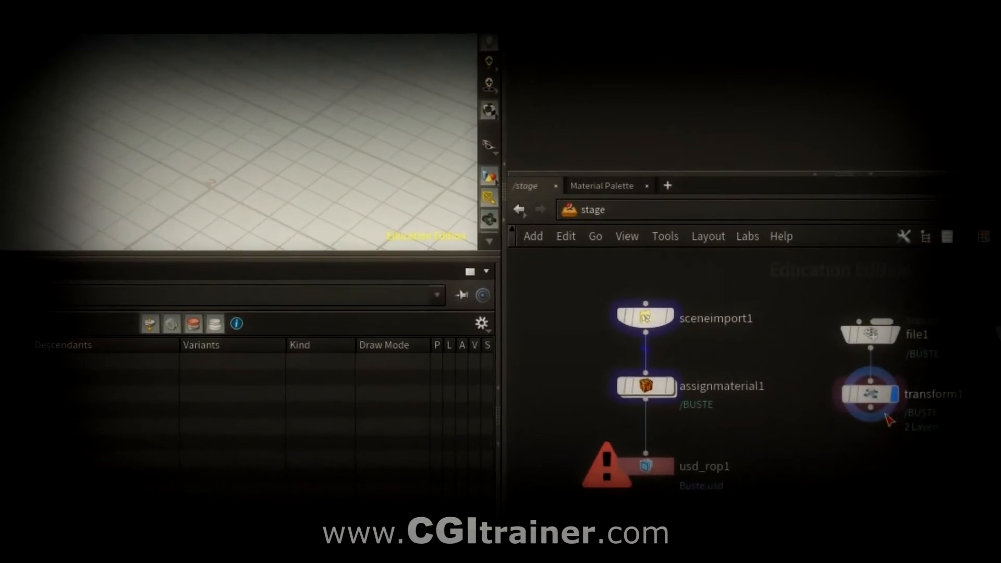
{"action": "left_click", "coordinate": [881, 400]}
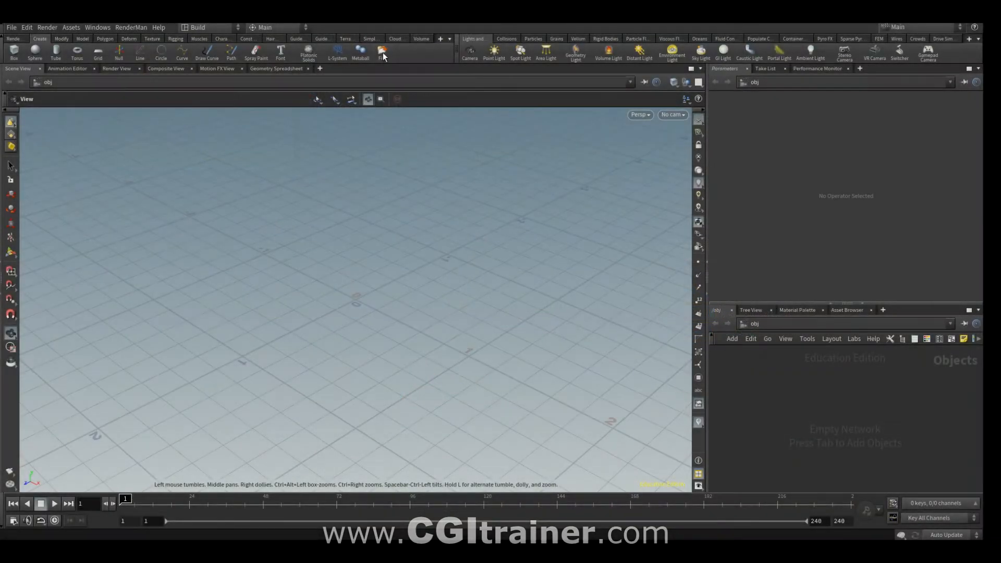
Import BUSTE.obj as a file geometry object, place it in the object network and go inside it.
{"action": "left_click", "coordinate": [382, 52]}
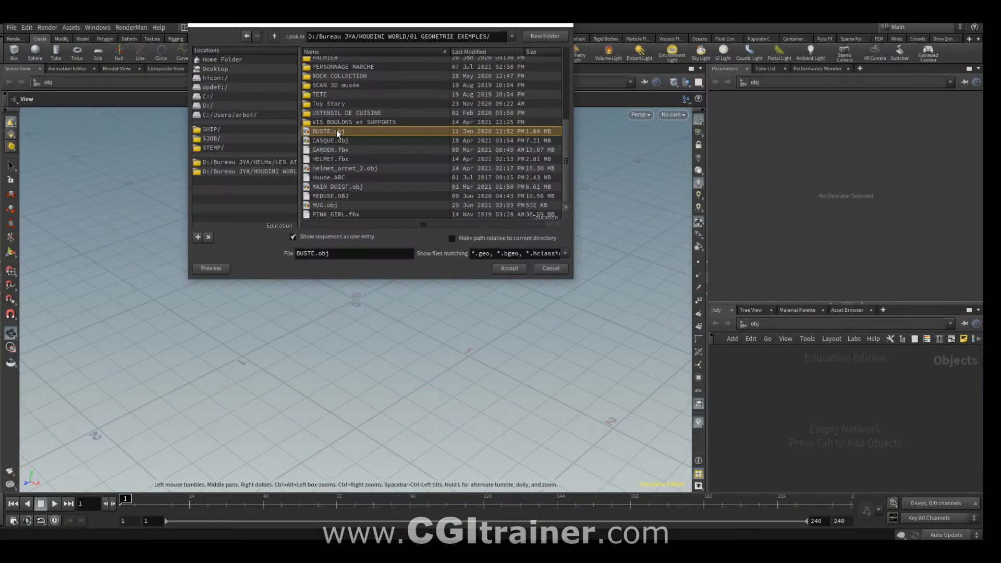
{"action": "left_click", "coordinate": [510, 268]}
{"action": "left_click", "coordinate": [765, 370]}
{"action": "double_click", "coordinate": [762, 369]}
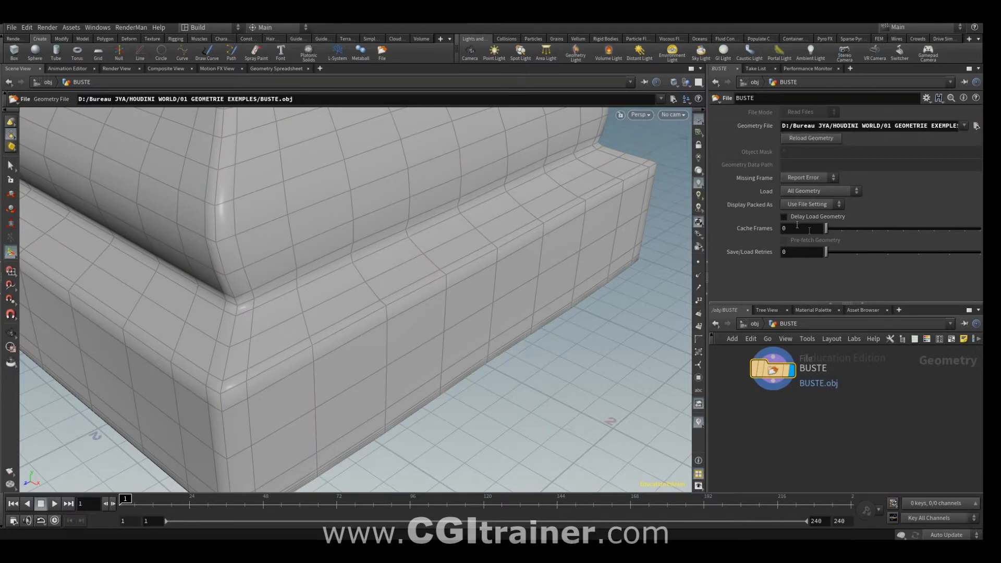
Add a Match Size node below the BUSTE file node, display it and enable Scale to Fit.
{"action": "key", "text": "Tab"}
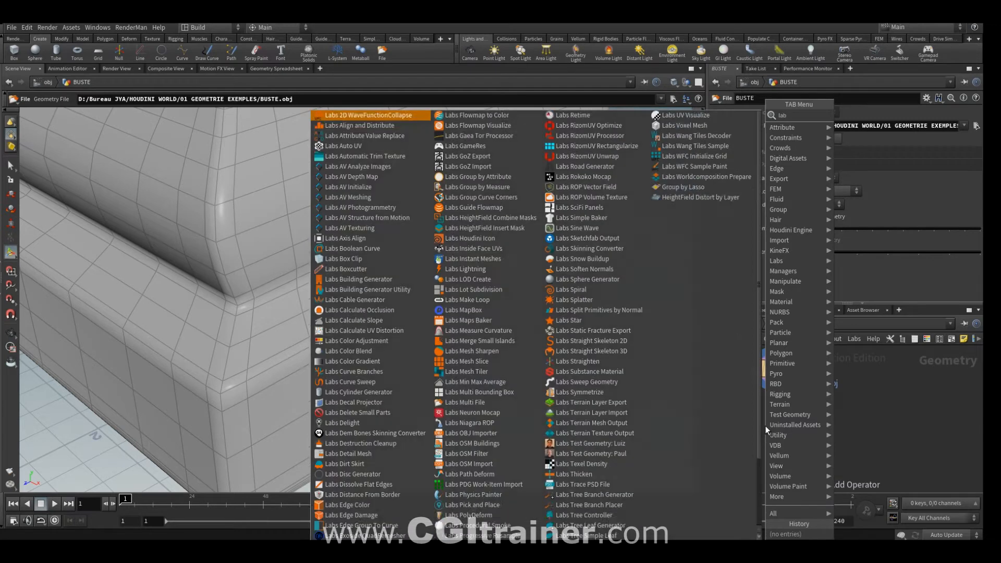
{"action": "key", "text": "Escape"}
{"action": "left_click", "coordinate": [777, 411]}
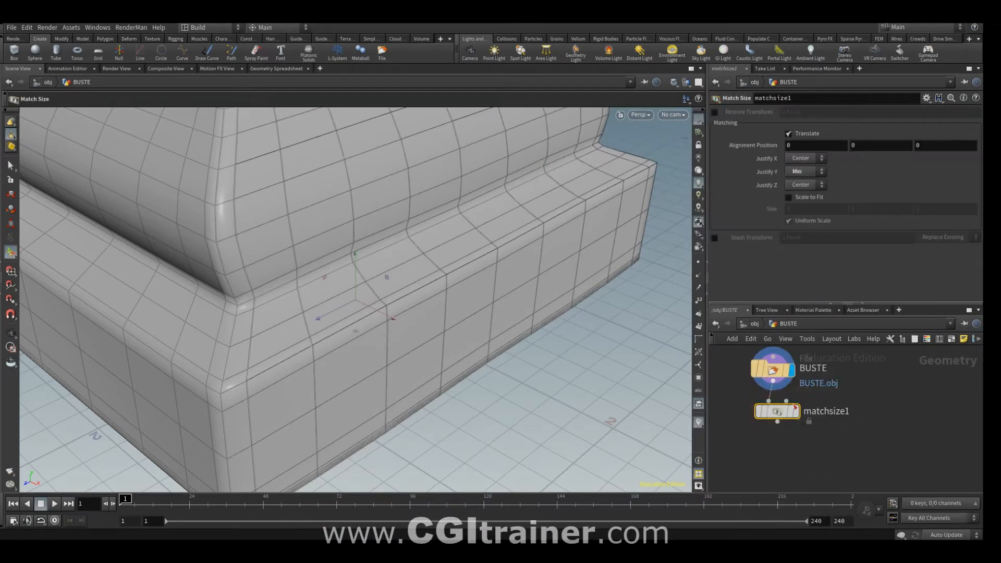
{"action": "left_click", "coordinate": [796, 417]}
{"action": "left_click", "coordinate": [787, 198]}
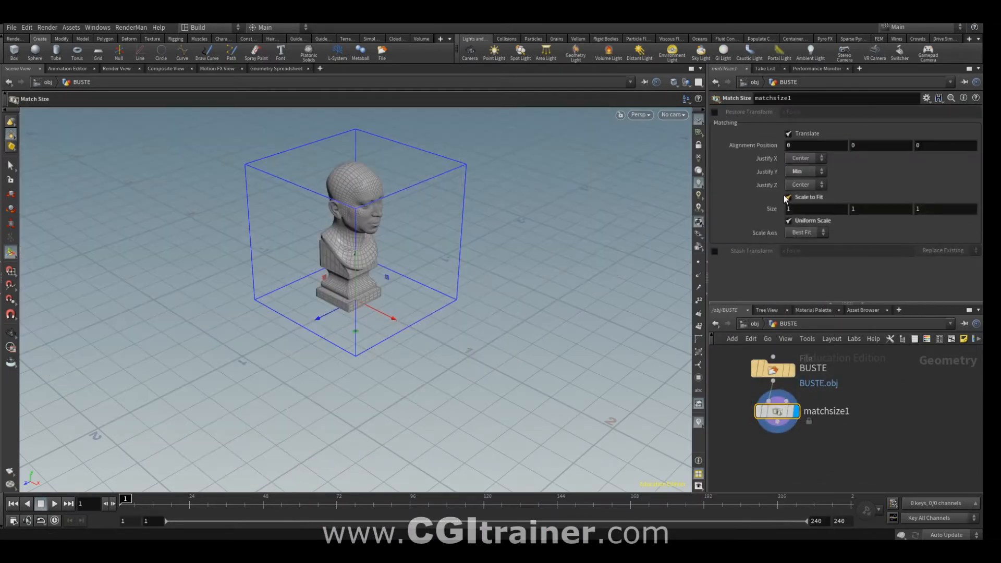
Add a Material node below matchsize1 and make it the displayed node.
{"action": "key", "text": "Tab"}
{"action": "type", "text": "mater"}
{"action": "key", "text": "Return"}
{"action": "left_click", "coordinate": [777, 452]}
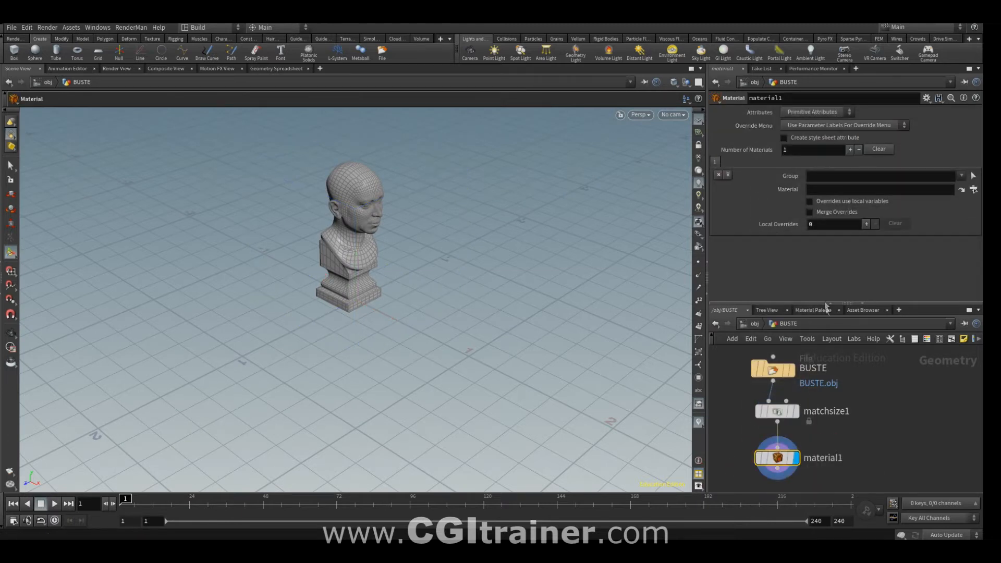
Create a Principled Shader material in /mat and give it a green base color.
{"action": "left_click", "coordinate": [821, 311]}
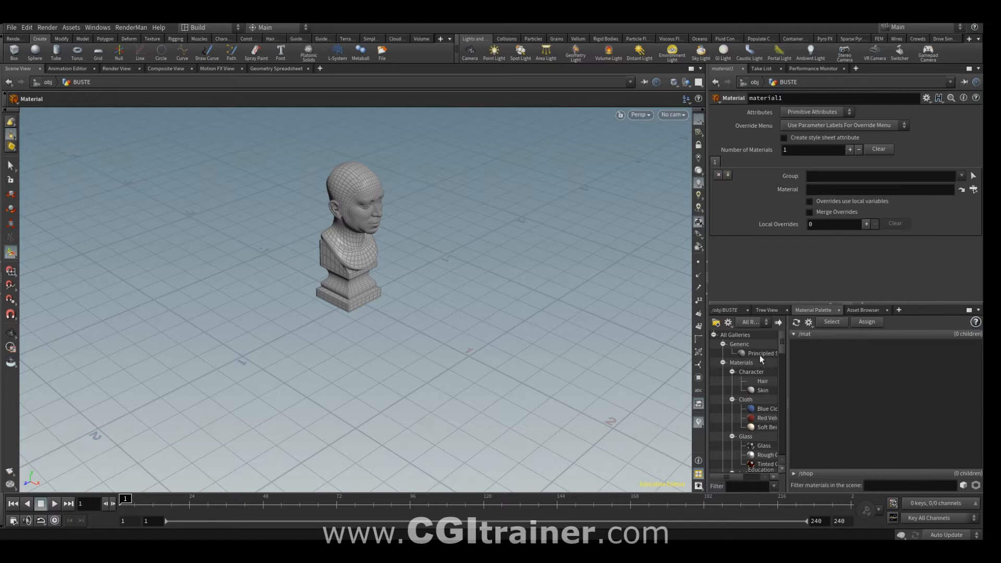
{"action": "left_click_drag", "start_coordinate": [761, 355], "coordinate": [821, 365]}
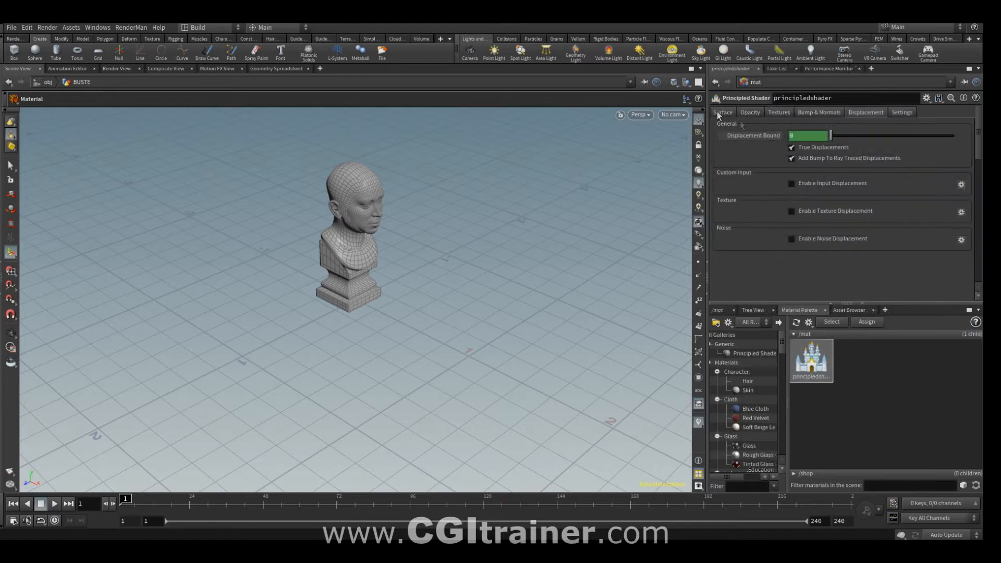
{"action": "left_click", "coordinate": [722, 113]}
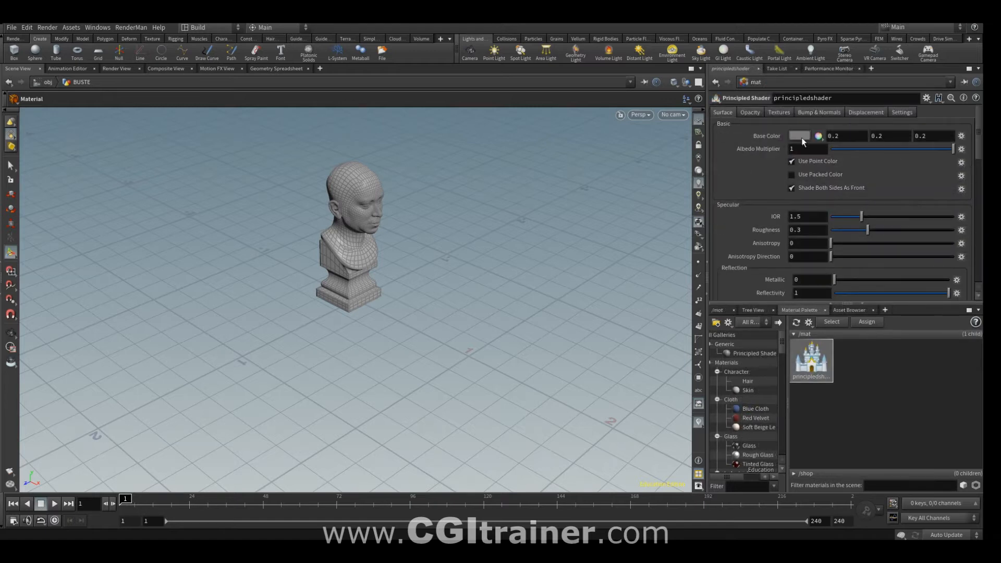
{"action": "left_click", "coordinate": [802, 141]}
{"action": "left_click", "coordinate": [821, 86]}
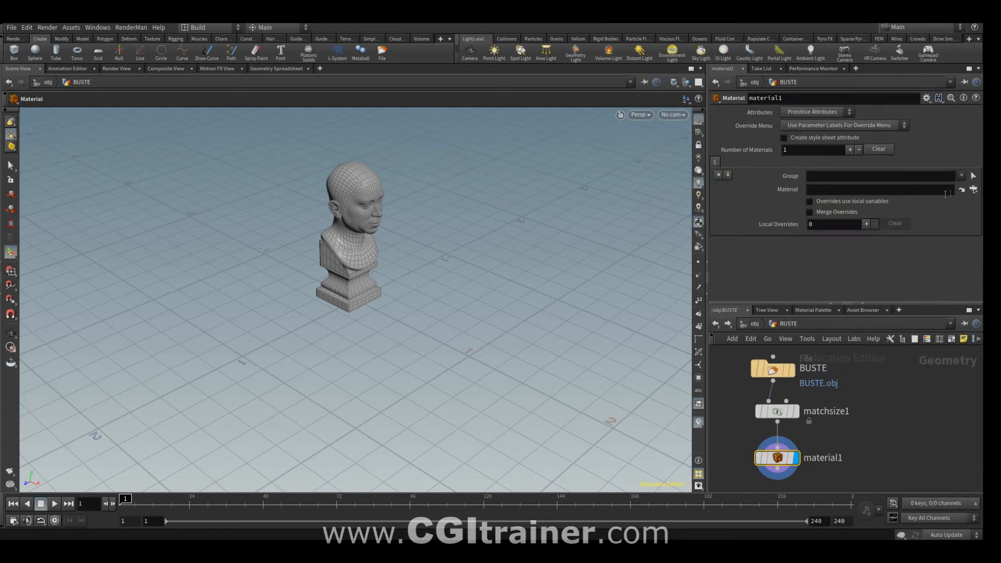
Assign the principledshader from /mat as the material of the material1 node.
{"action": "left_click", "coordinate": [973, 189]}
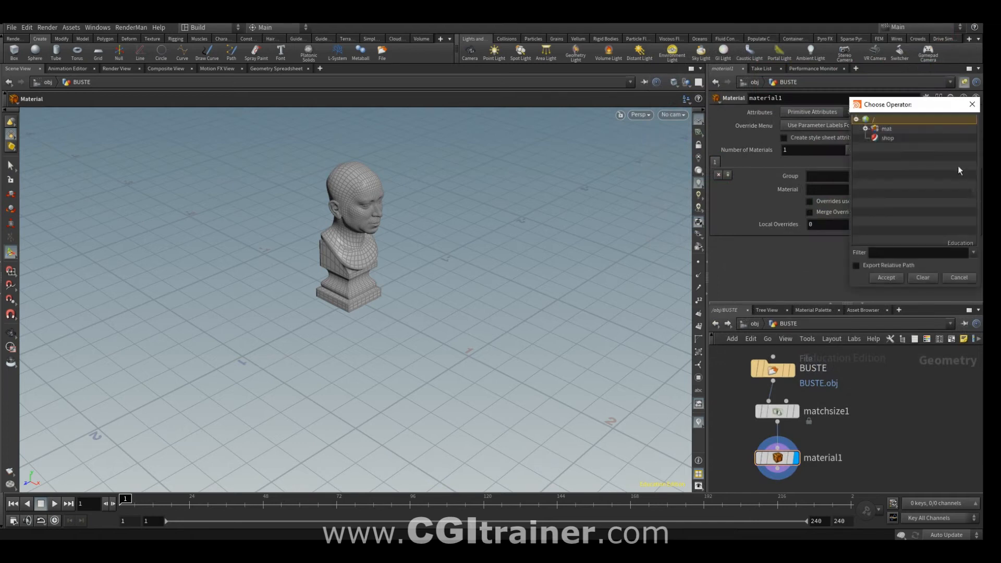
{"action": "left_click", "coordinate": [866, 128]}
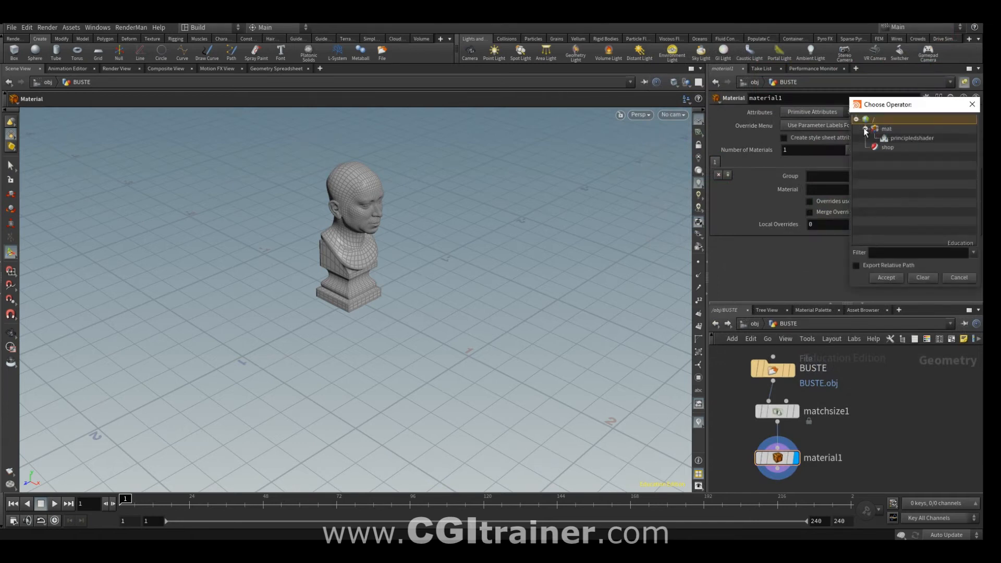
{"action": "left_click", "coordinate": [909, 138]}
{"action": "left_click", "coordinate": [889, 279]}
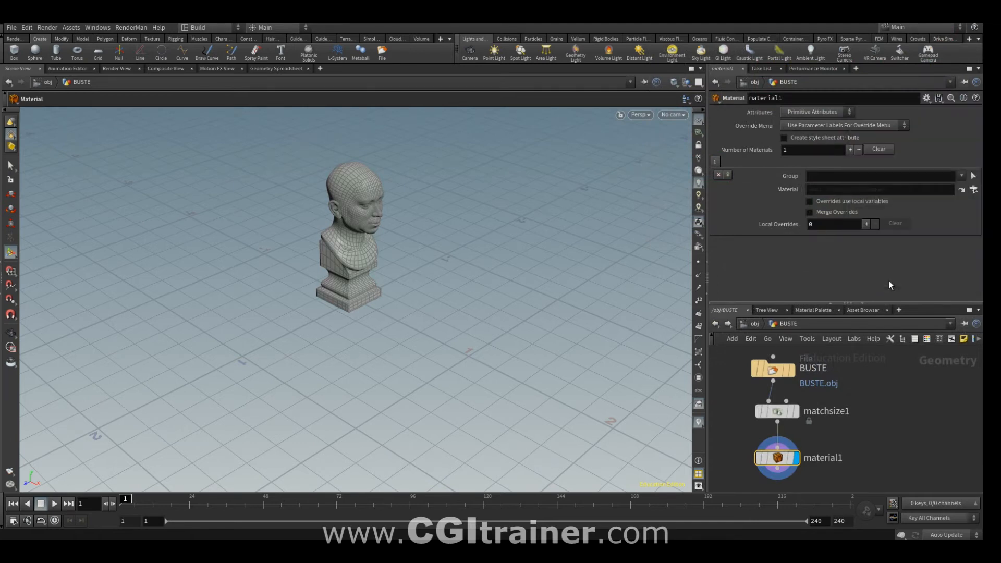
Return to the object level and switch the network to the stage context.
{"action": "left_click", "coordinate": [753, 325]}
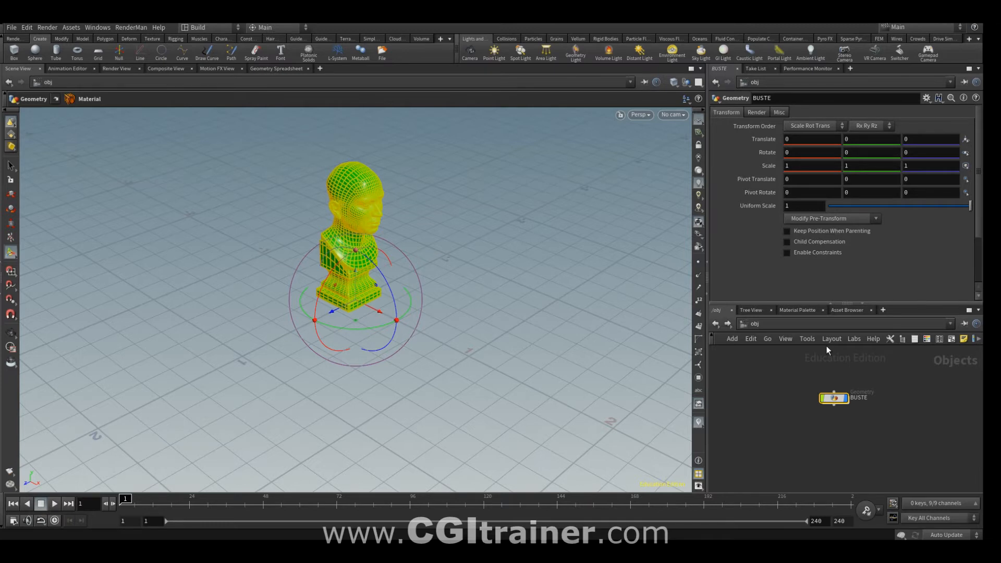
{"action": "left_click", "coordinate": [754, 324]}
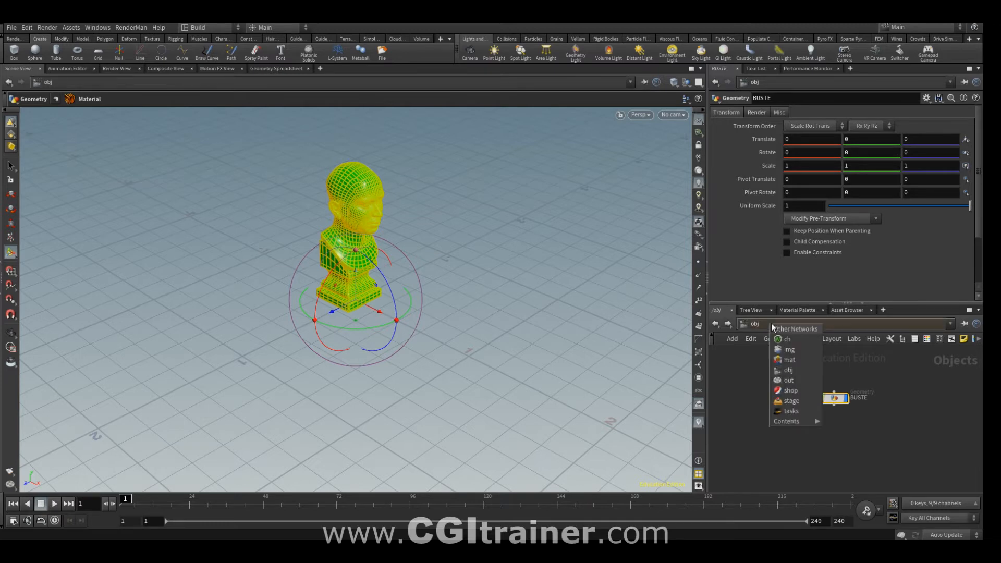
{"action": "left_click", "coordinate": [791, 401]}
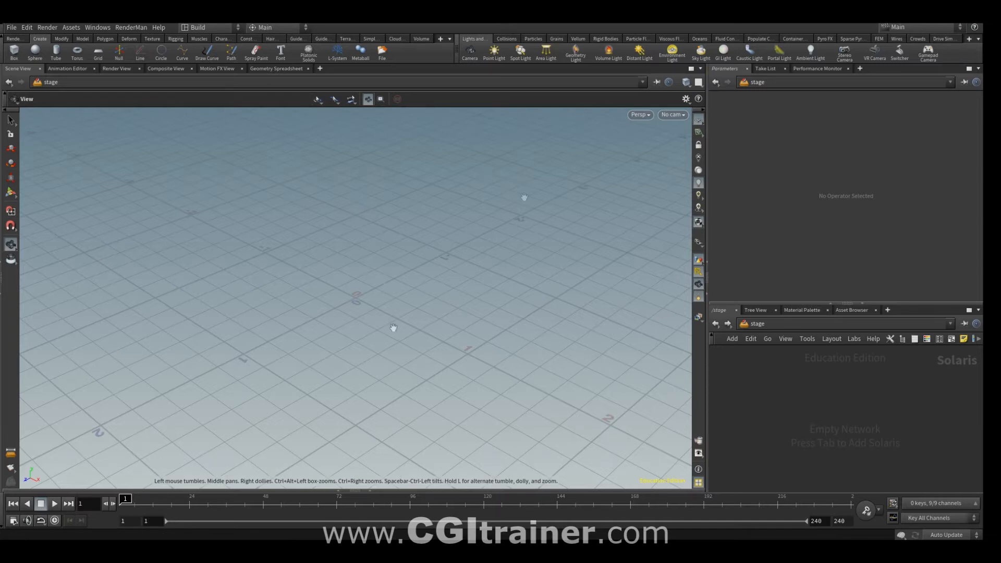
Switch the desktop layout to Solaris and hide the Scene Graph Details pane beside the Scene Graph Tree.
{"action": "left_click", "coordinate": [237, 28]}
{"action": "left_click", "coordinate": [224, 152]}
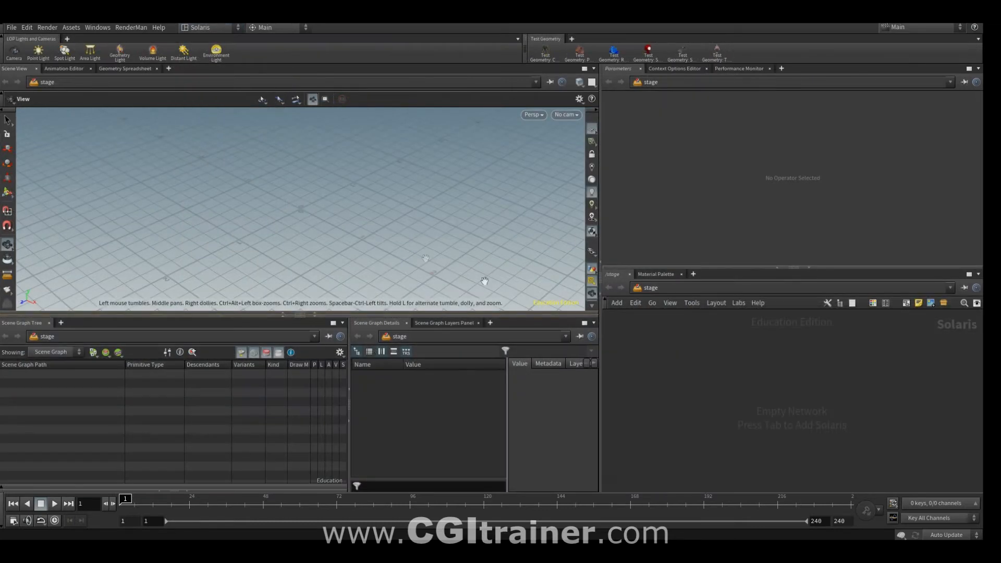
{"action": "left_click", "coordinate": [350, 424]}
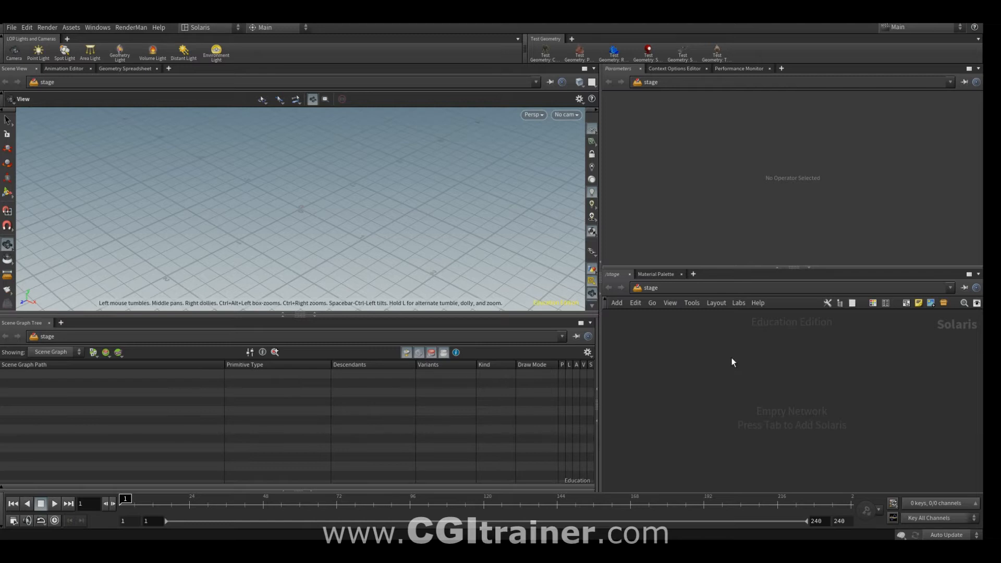
Add a Scene Import node that imports /obj/BUSTE and check the BUSTE and mat branches in the scene graph.
{"action": "key", "text": "Tab"}
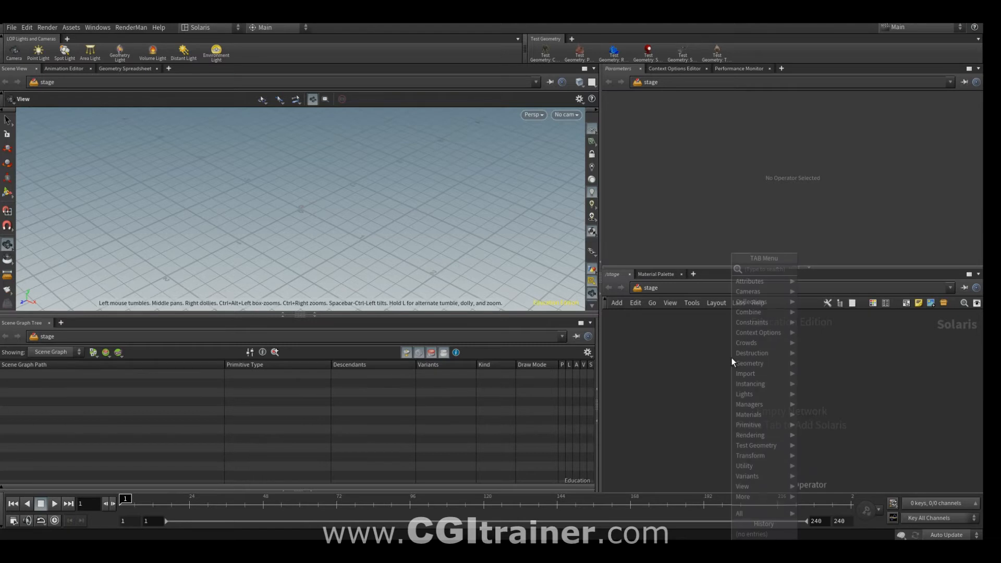
{"action": "type", "text": "sce"}
{"action": "key", "text": "Return"}
{"action": "left_click", "coordinate": [761, 375]}
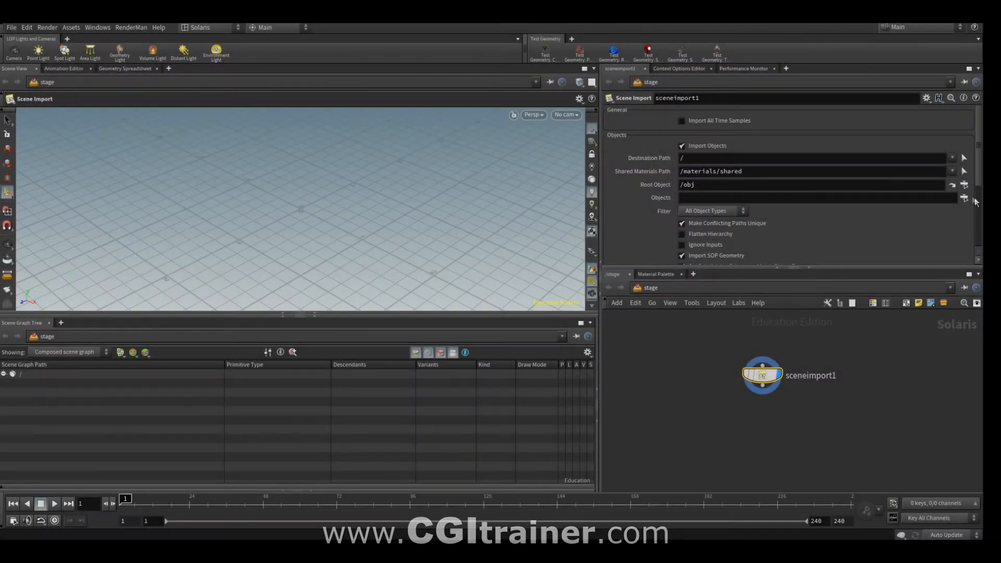
{"action": "left_click", "coordinate": [964, 199]}
{"action": "double_click", "coordinate": [816, 65]}
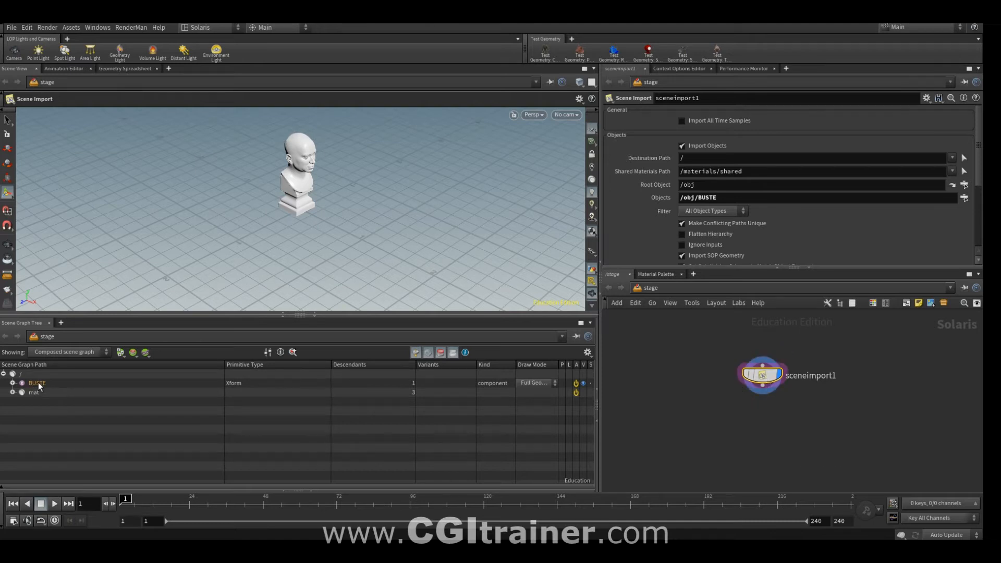
{"action": "left_click", "coordinate": [12, 383]}
{"action": "left_click", "coordinate": [12, 383]}
{"action": "left_click", "coordinate": [13, 392]}
{"action": "left_click", "coordinate": [13, 393]}
Set the Scene Import node's additional materials to /mat/principledshader and check the mat branch of the scene graph.
{"action": "scroll", "coordinate": [832, 222], "scroll_direction": "down", "scroll_amount": 6}
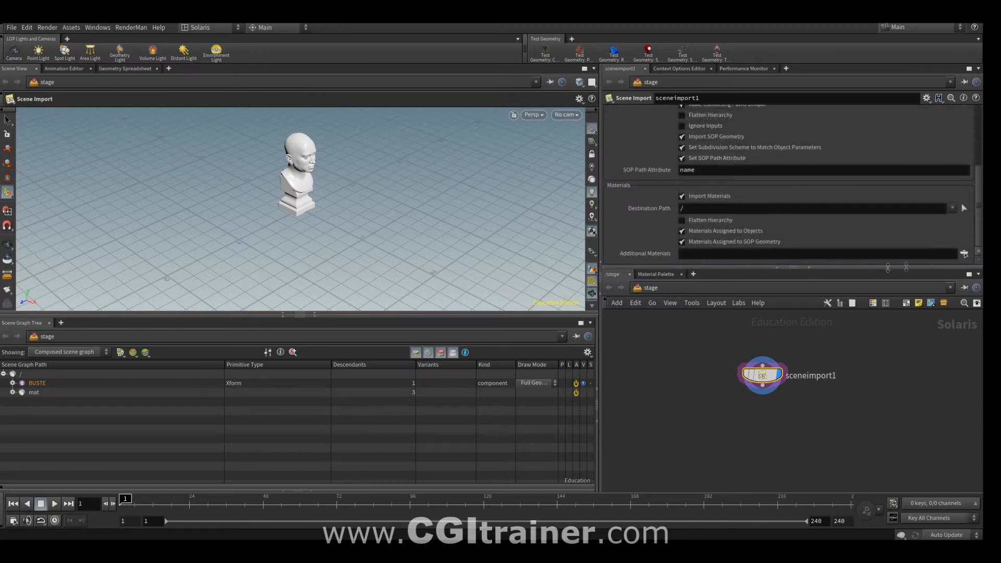
{"action": "left_click", "coordinate": [964, 250]}
{"action": "left_click", "coordinate": [794, 55]}
{"action": "left_click", "coordinate": [830, 65]}
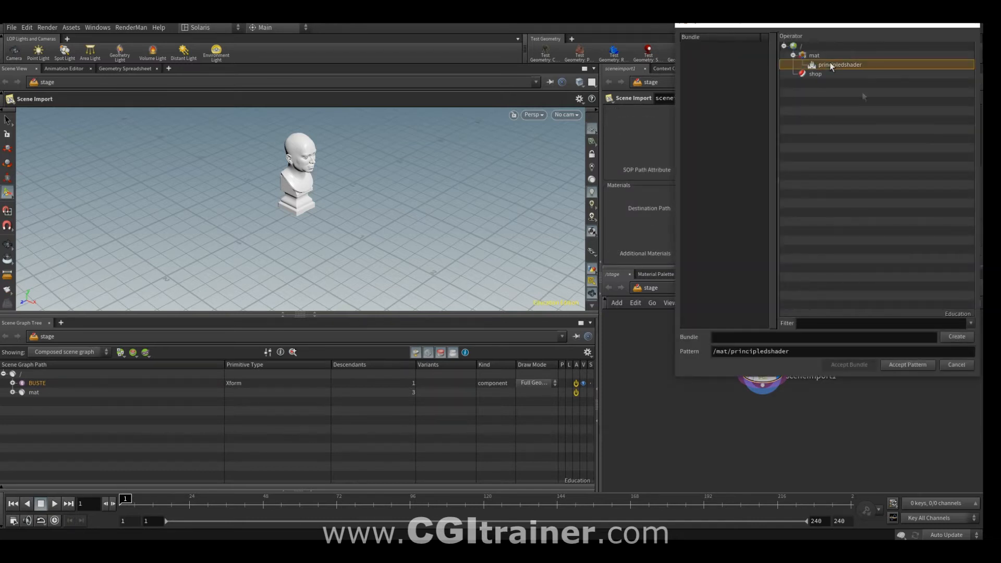
{"action": "left_click", "coordinate": [906, 363]}
{"action": "left_click", "coordinate": [12, 392]}
{"action": "left_click", "coordinate": [12, 393]}
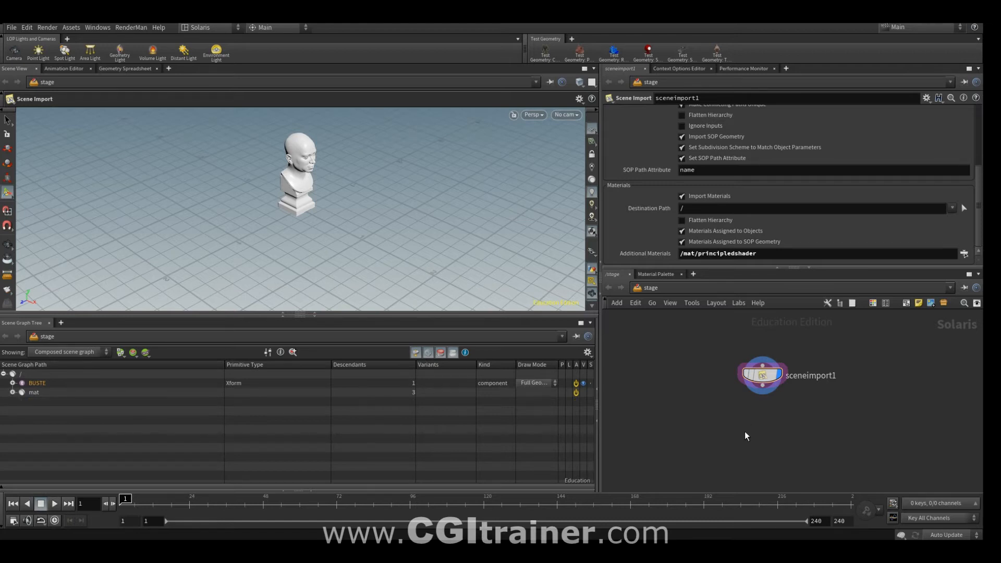
Add an Assign Material node connected below sceneimport1, display it and tidy the node layout.
{"action": "key", "text": "Tab"}
{"action": "type", "text": "ass"}
{"action": "left_click", "coordinate": [827, 270]}
{"action": "left_click", "coordinate": [767, 417]}
{"action": "left_click_drag", "start_coordinate": [767, 406], "coordinate": [762, 386]}
{"action": "left_click", "coordinate": [785, 415]}
{"action": "key", "text": "l"}
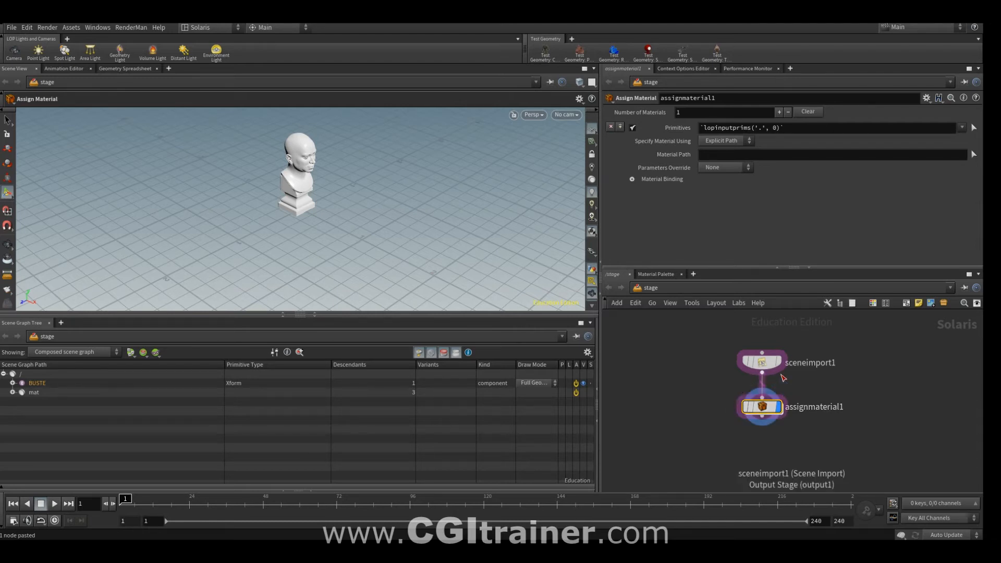
{"action": "key", "text": "l"}
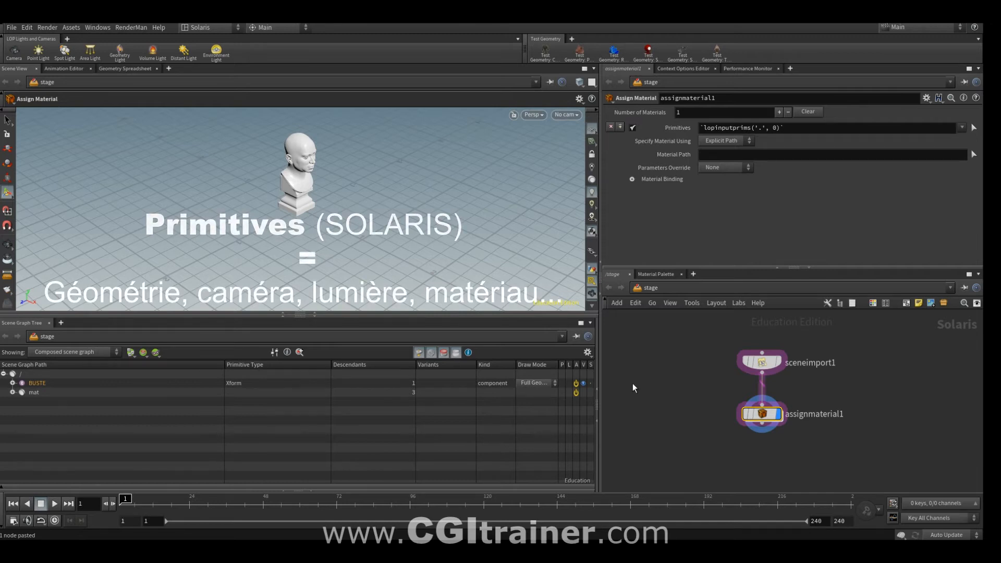
Set the Assign Material node's primitives to /BUSTE and its material path to /mat/principledshader, using the scene graph entries.
{"action": "left_click", "coordinate": [40, 386]}
{"action": "left_click", "coordinate": [43, 386]}
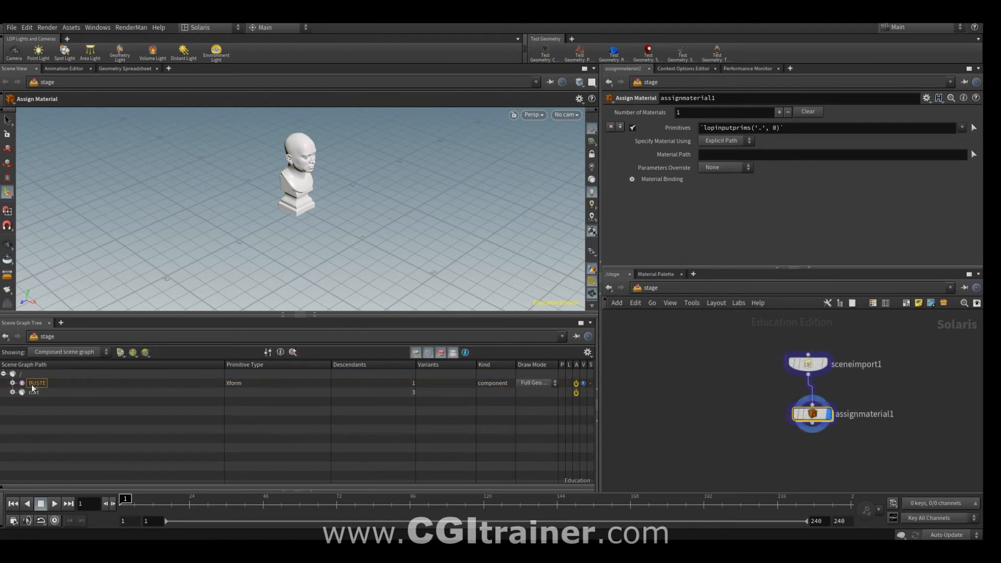
{"action": "left_click_drag", "start_coordinate": [32, 387], "coordinate": [764, 130]}
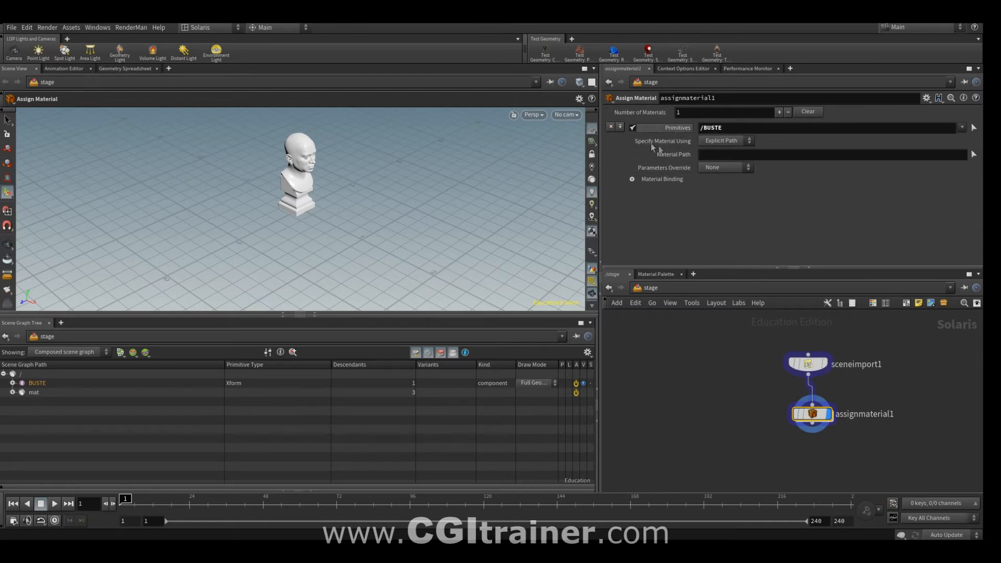
{"action": "left_click", "coordinate": [12, 392]}
{"action": "left_click_drag", "start_coordinate": [58, 406], "coordinate": [131, 408]}
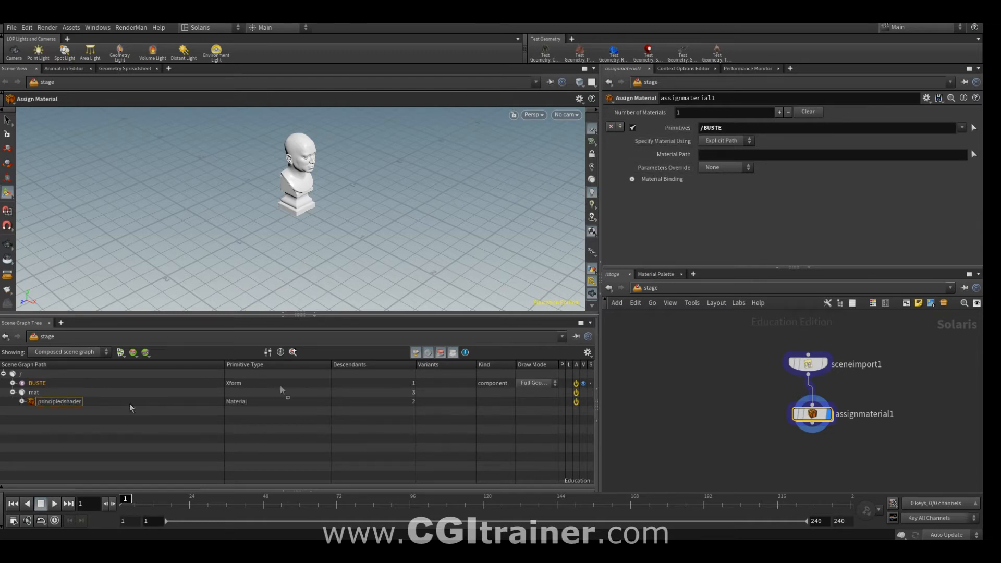
{"action": "left_click_drag", "start_coordinate": [747, 157], "coordinate": [766, 157]}
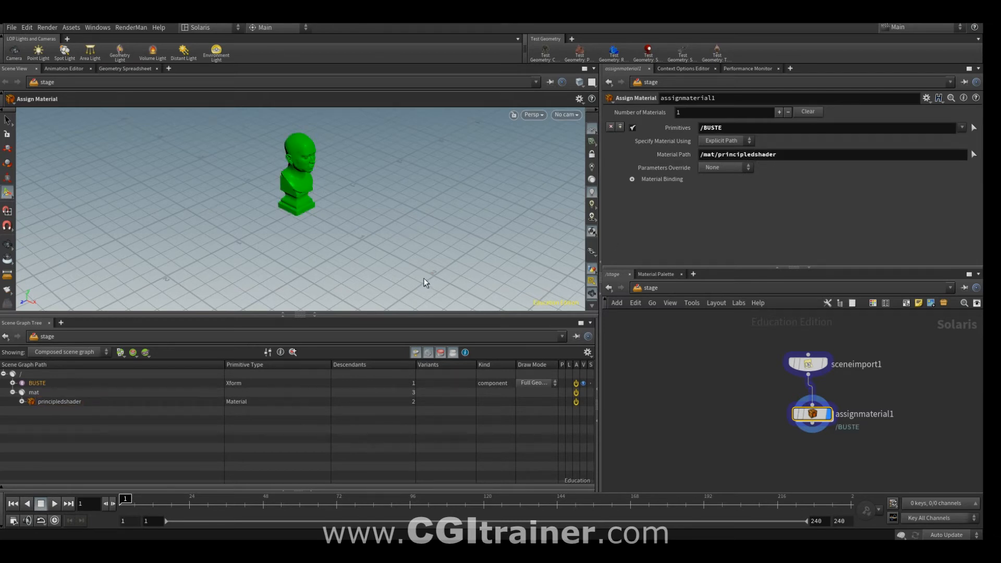
Add a USD ROP node and connect it to the output of assignmaterial1.
{"action": "middle_click_drag", "start_coordinate": [812, 458], "coordinate": [694, 427]}
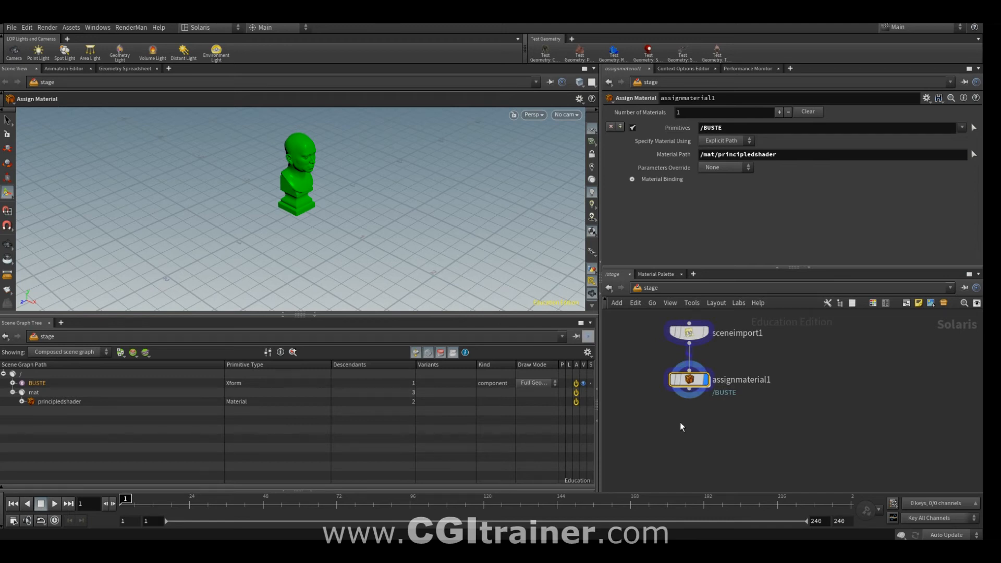
{"action": "key", "text": "Tab"}
{"action": "type", "text": "rop"}
{"action": "key", "text": "Down"}
{"action": "key", "text": "Down"}
{"action": "key", "text": "Return"}
{"action": "left_click", "coordinate": [696, 428]}
{"action": "left_click_drag", "start_coordinate": [696, 427], "coordinate": [689, 389]}
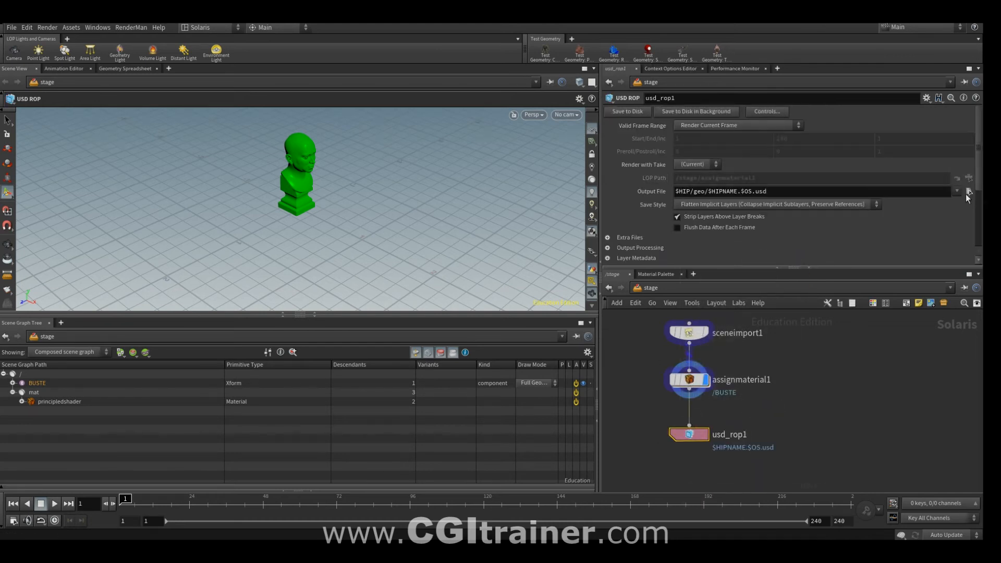
Export the stage with the USD ROP as Buste.usd in a new D:/CACA/TEST USD folder and open the exported BUSTE folder.
{"action": "left_click", "coordinate": [970, 192]}
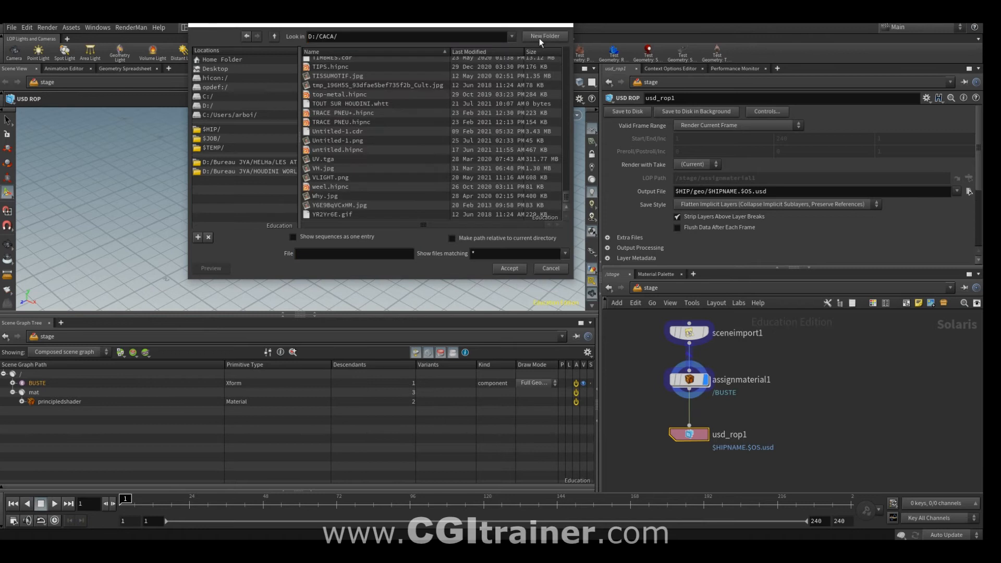
{"action": "left_click", "coordinate": [539, 38]}
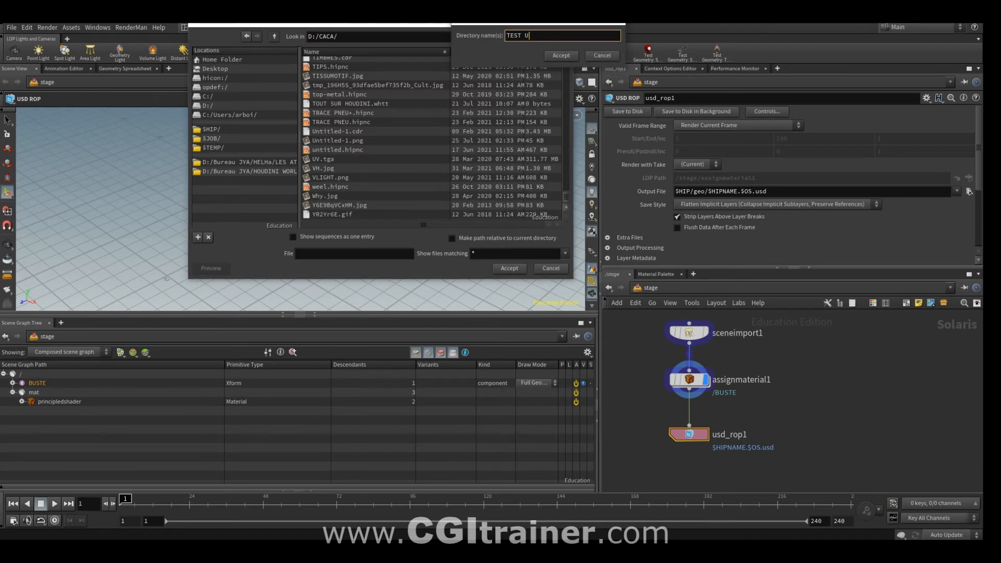
{"action": "key", "text": "Return"}
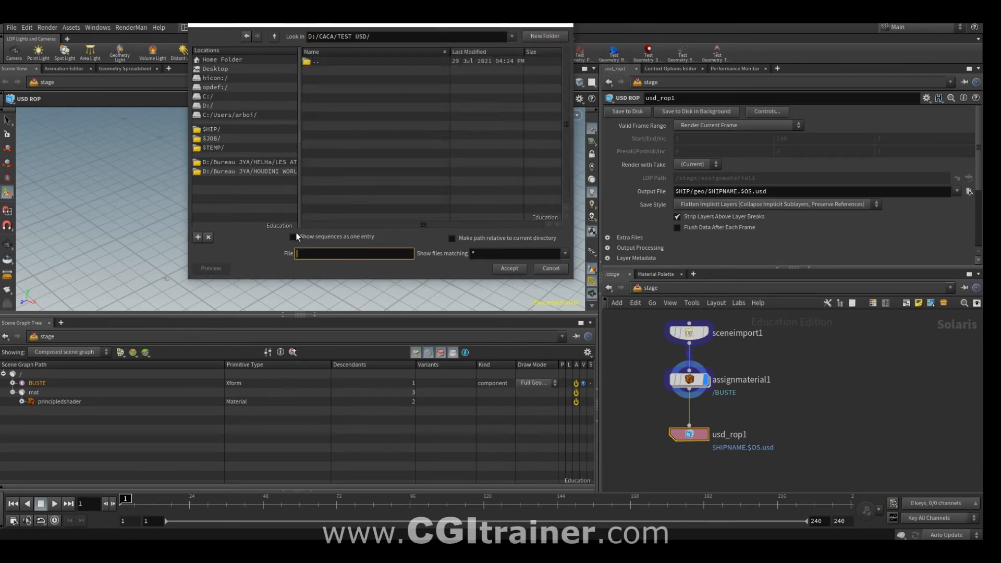
{"action": "type", "text": "Buste.usd"}
{"action": "left_click", "coordinate": [508, 271]}
{"action": "left_click", "coordinate": [628, 111]}
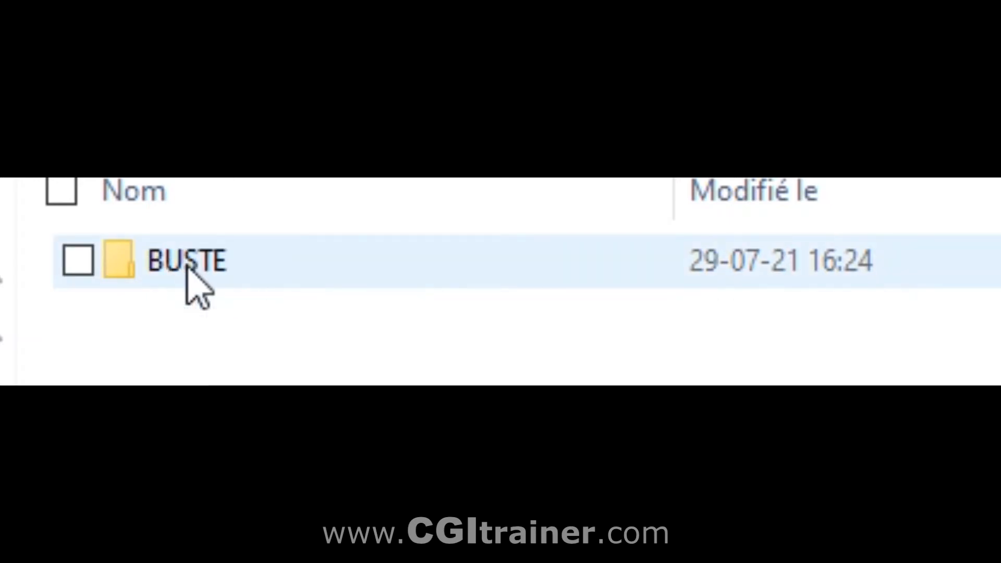
{"action": "double_click", "coordinate": [188, 266]}
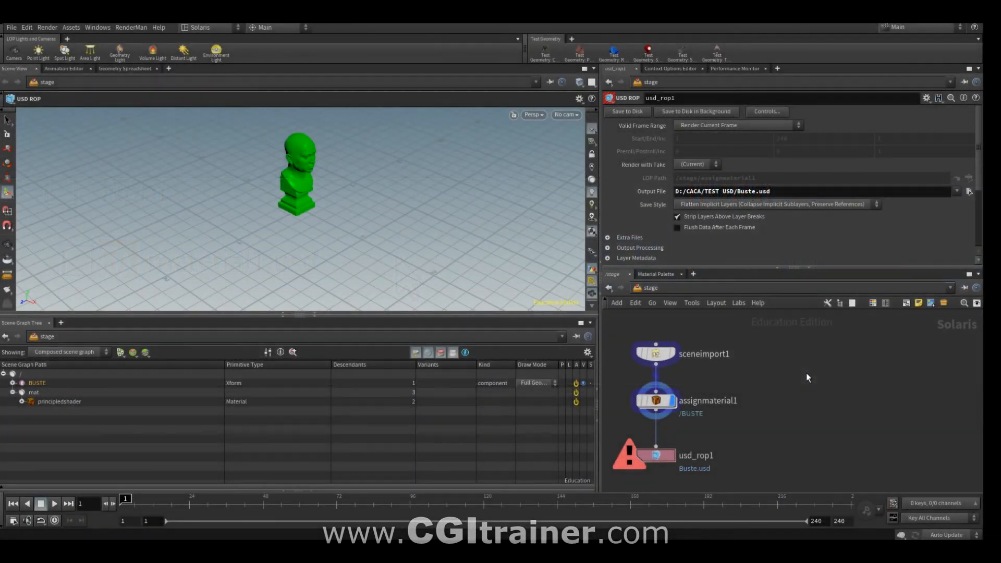
Add a File node to the stage network beside the sceneimport1 chain.
{"action": "key", "text": "Tab"}
{"action": "type", "text": "fi"}
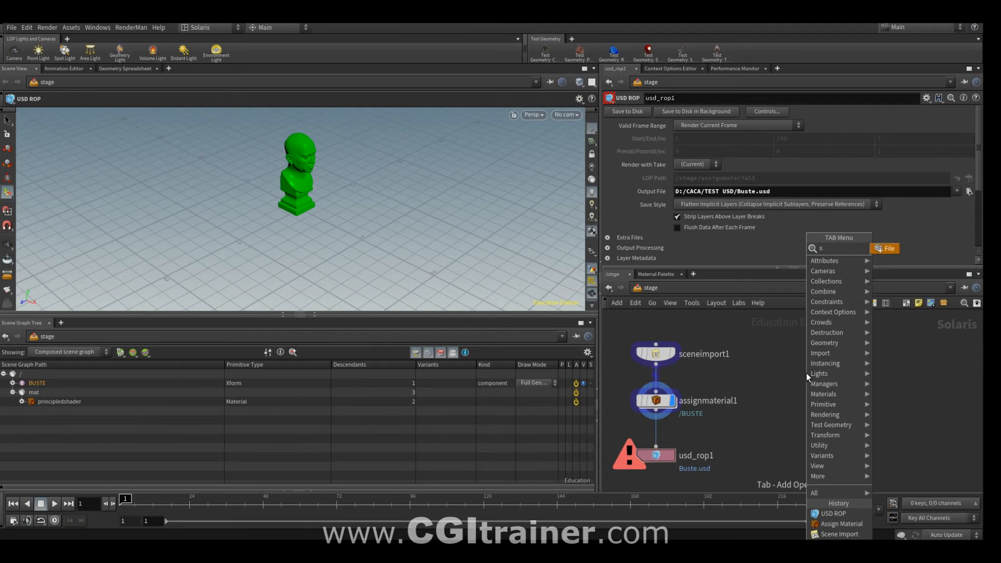
{"action": "key", "text": "Return"}
{"action": "left_click", "coordinate": [808, 366]}
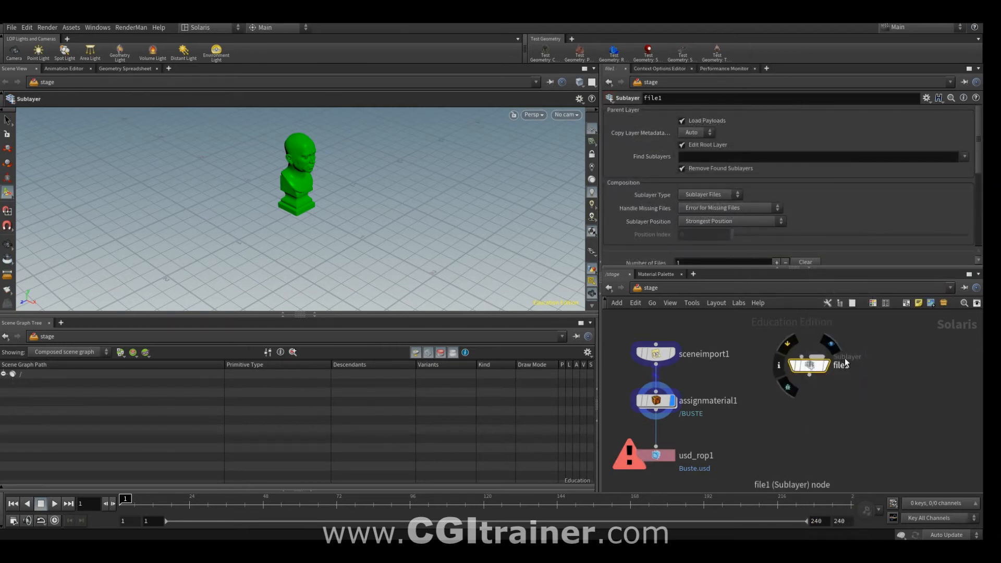
Add a Sublayer node beside file1 and compare the parameters of the two nodes.
{"action": "middle_click_drag", "start_coordinate": [894, 391], "coordinate": [811, 397]}
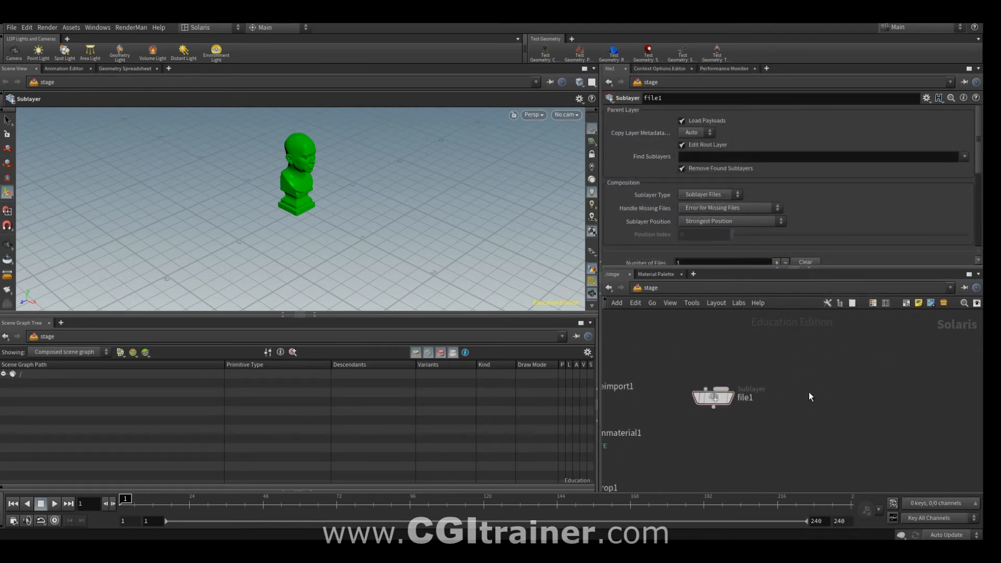
{"action": "key", "text": "Tab"}
{"action": "type", "text": "su"}
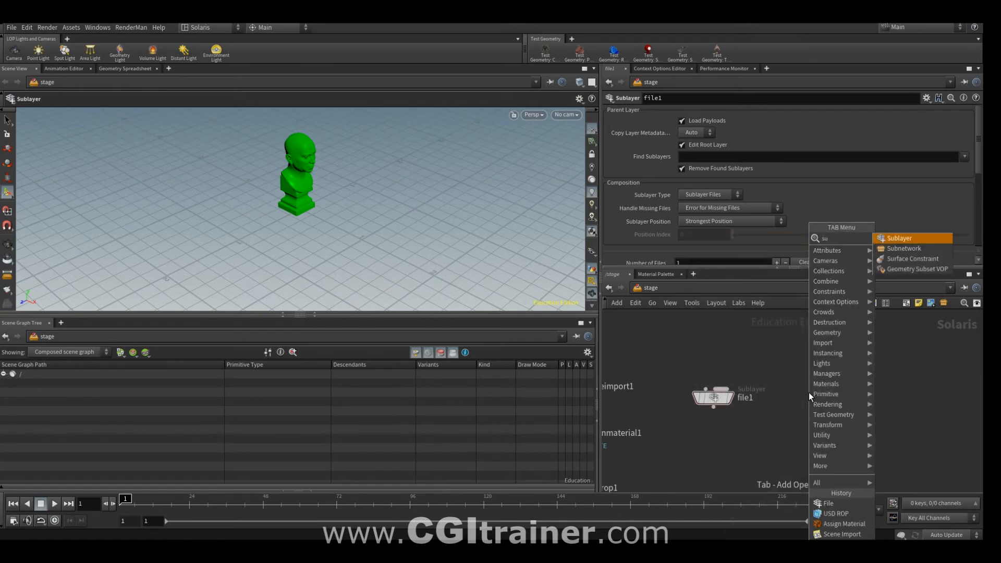
{"action": "key", "text": "Return"}
{"action": "left_click", "coordinate": [809, 392]}
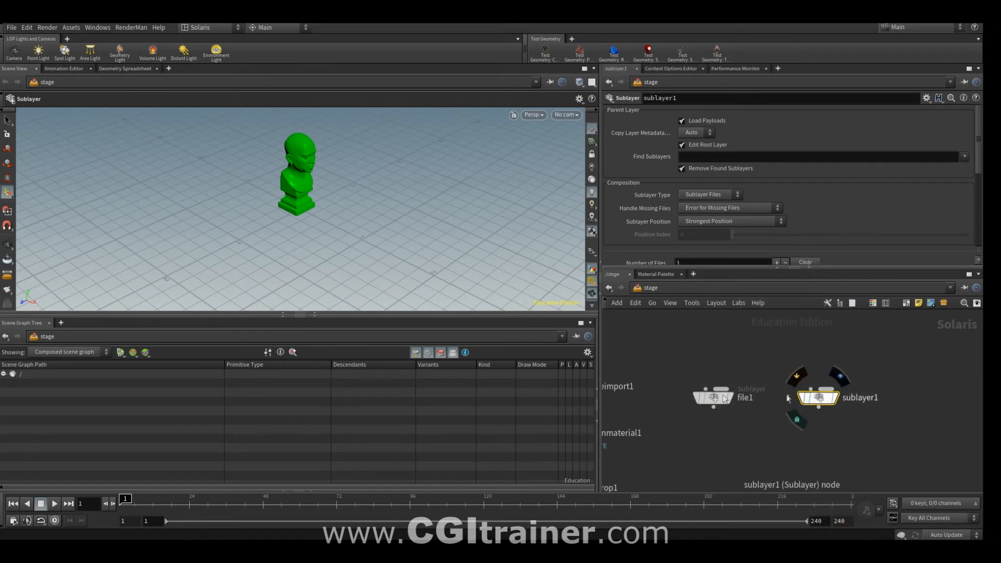
{"action": "left_click", "coordinate": [712, 399]}
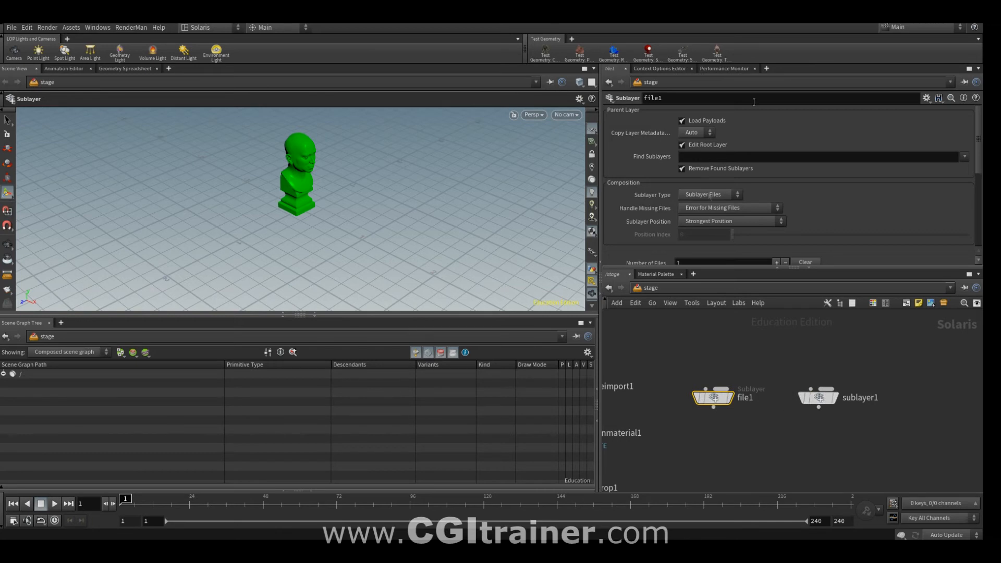
{"action": "left_click", "coordinate": [818, 398]}
{"action": "left_click", "coordinate": [721, 400]}
{"action": "middle_click_drag", "start_coordinate": [722, 400], "coordinate": [798, 355]}
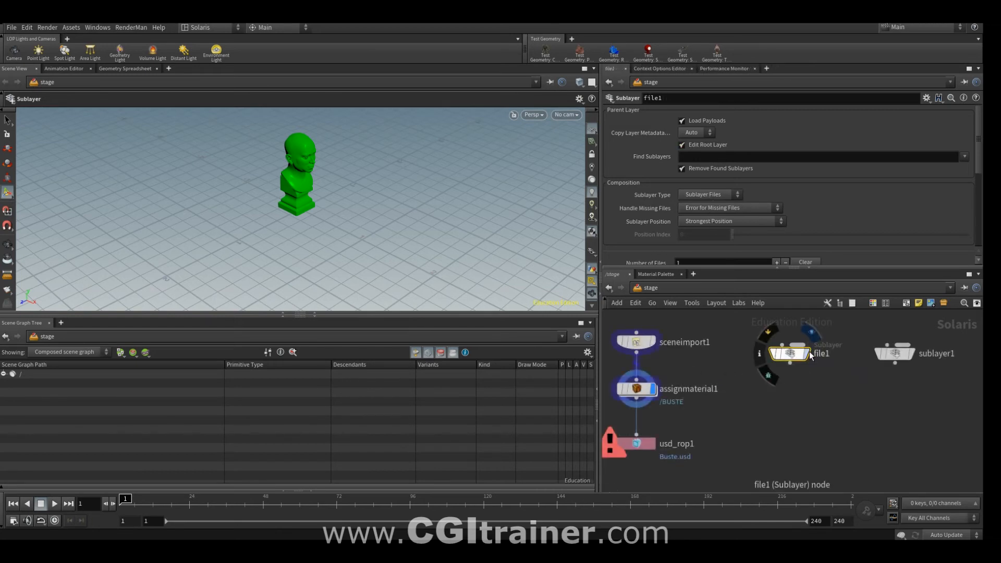
Display file1, load D:/CACA/TEST USD/Buste.usd into it and collapse the mat branch of the scene graph.
{"action": "left_click", "coordinate": [809, 353]}
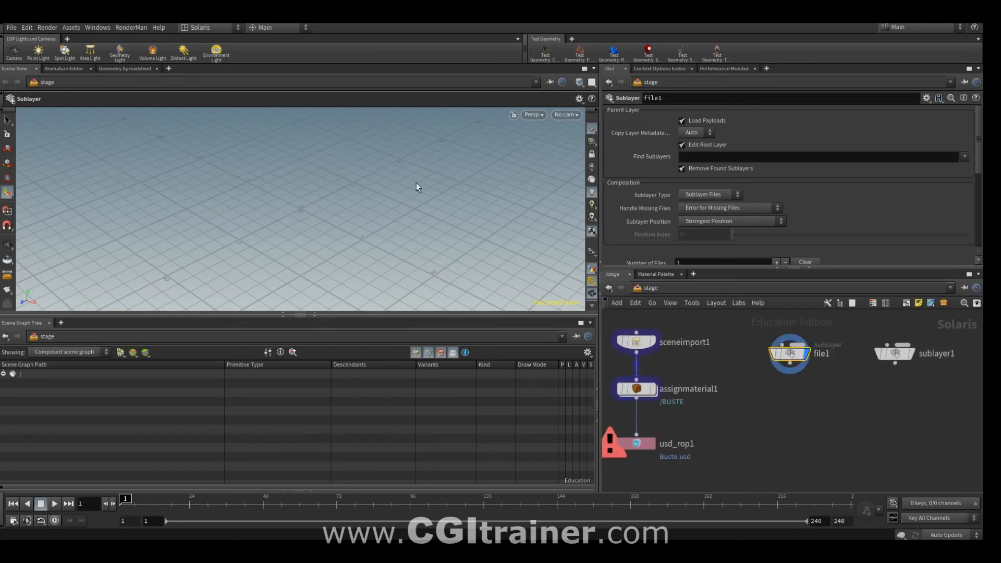
{"action": "scroll", "coordinate": [849, 165], "scroll_direction": "down", "scroll_amount": 5}
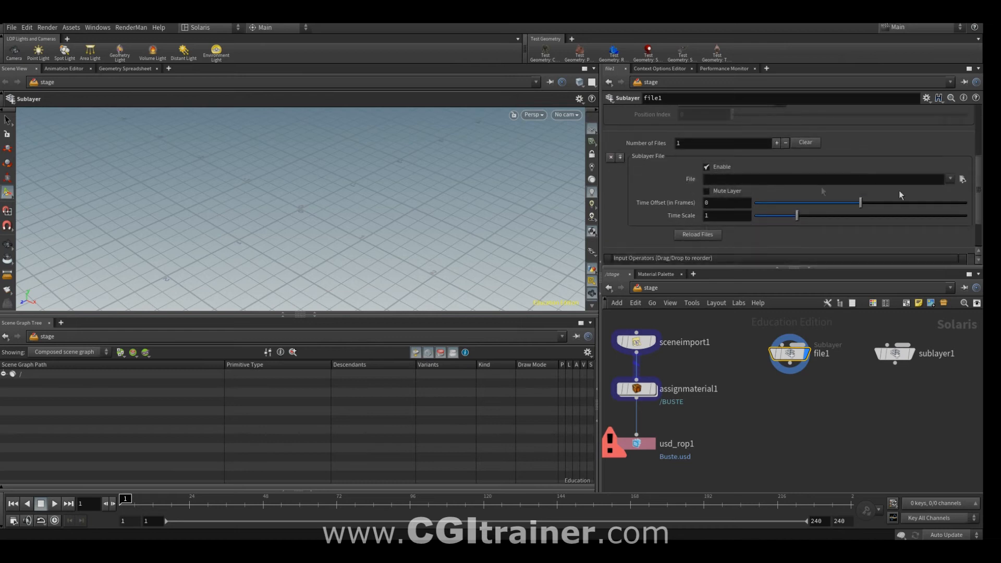
{"action": "left_click", "coordinate": [962, 179]}
{"action": "left_click", "coordinate": [328, 80]}
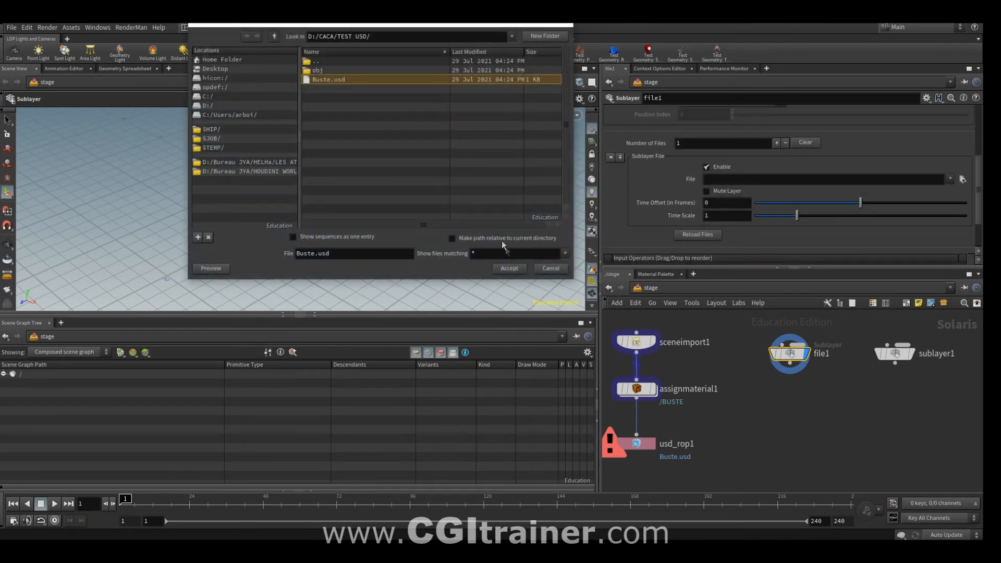
{"action": "left_click", "coordinate": [509, 268]}
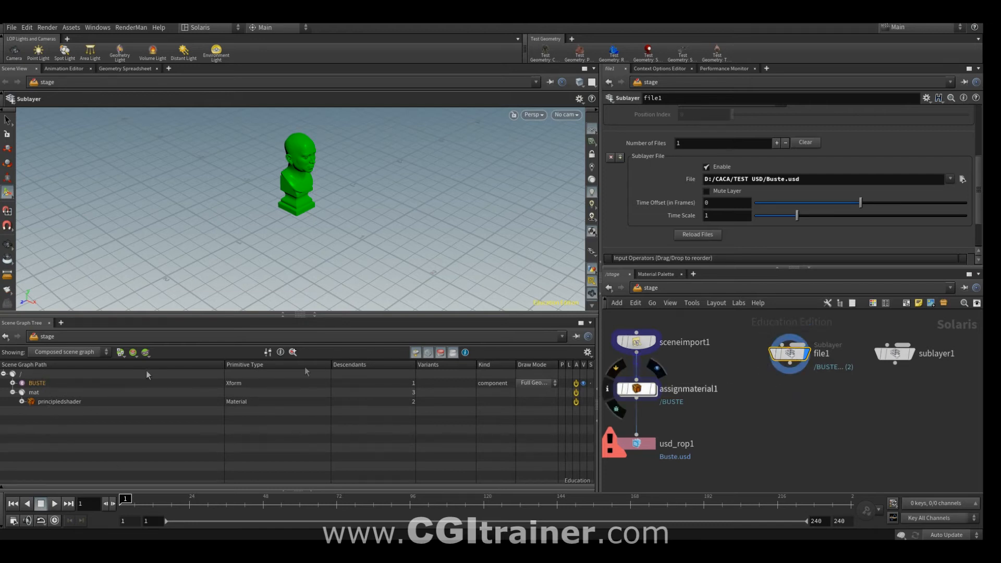
{"action": "left_click", "coordinate": [13, 392]}
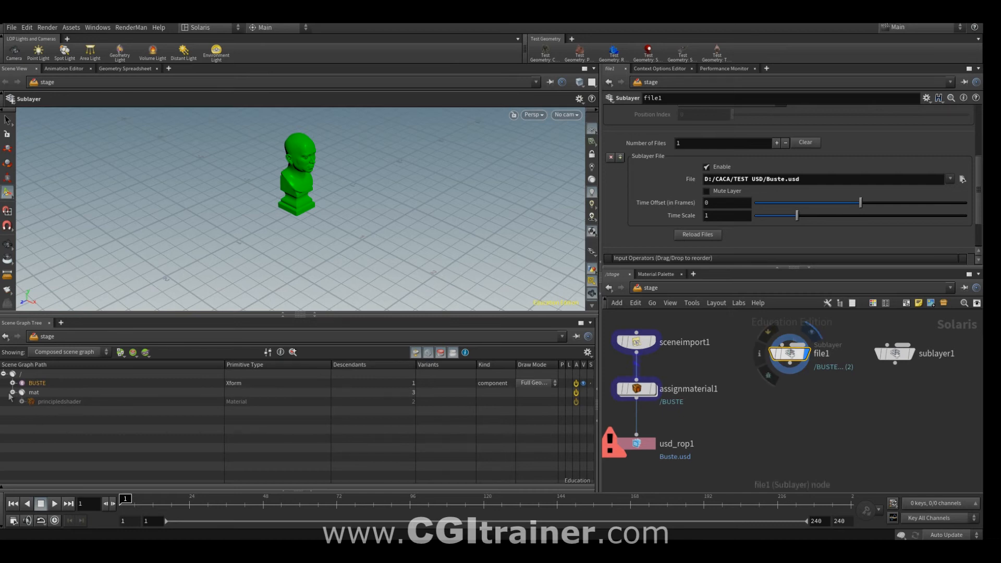
Add a Transform node connected below file1.
{"action": "left_click", "coordinate": [789, 384]}
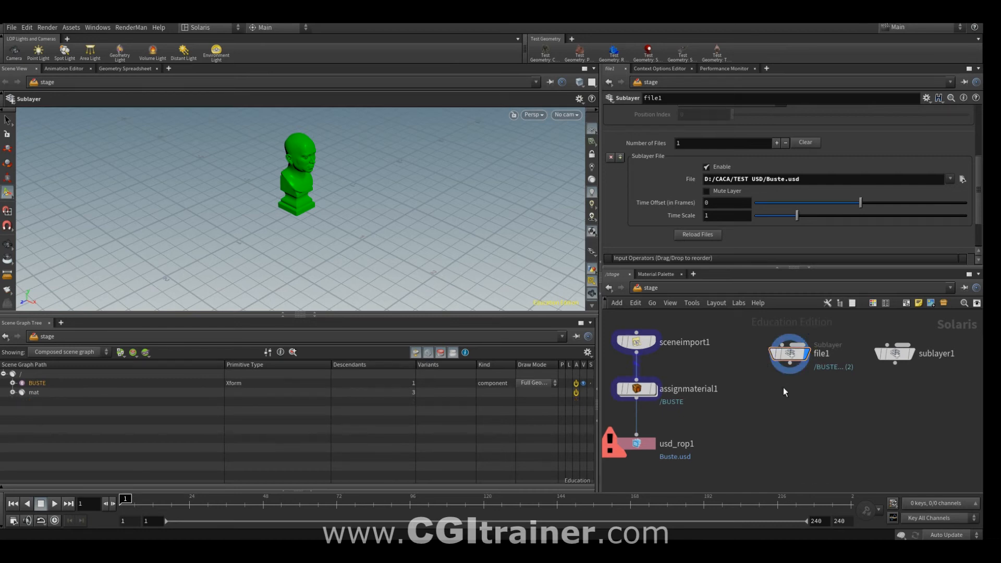
{"action": "key", "text": "Tab"}
{"action": "type", "text": "tran"}
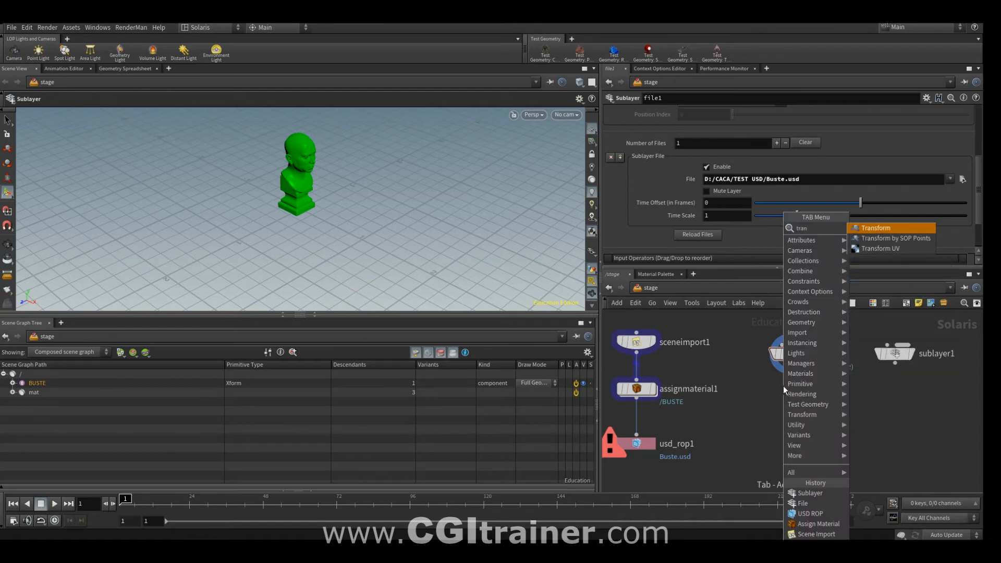
{"action": "key", "text": "Return"}
{"action": "left_click", "coordinate": [784, 392]}
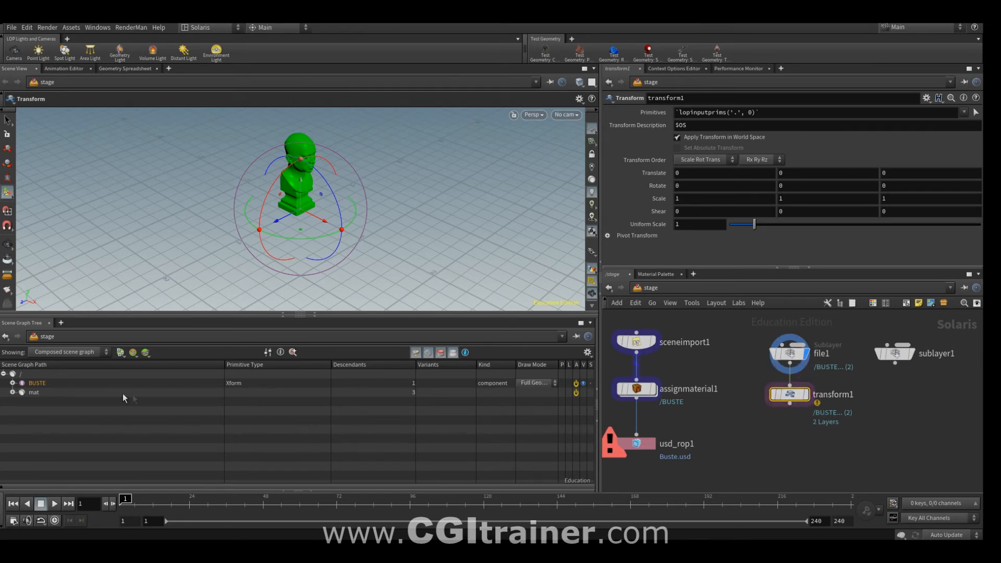
Check the transform1 node's warning and set its primitives to /BUSTE using the scene graph entry.
{"action": "left_click", "coordinate": [762, 394]}
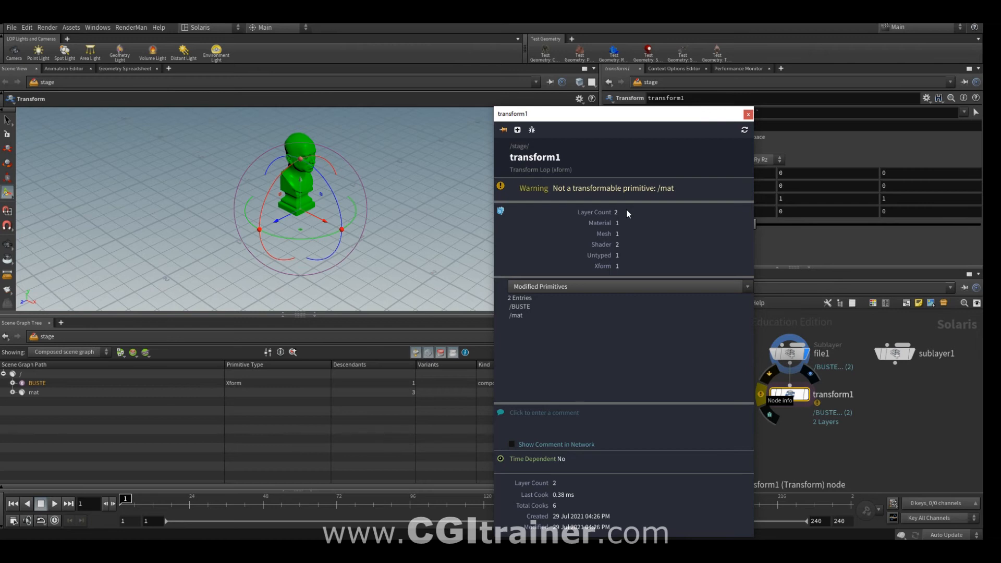
{"action": "left_click", "coordinate": [33, 384]}
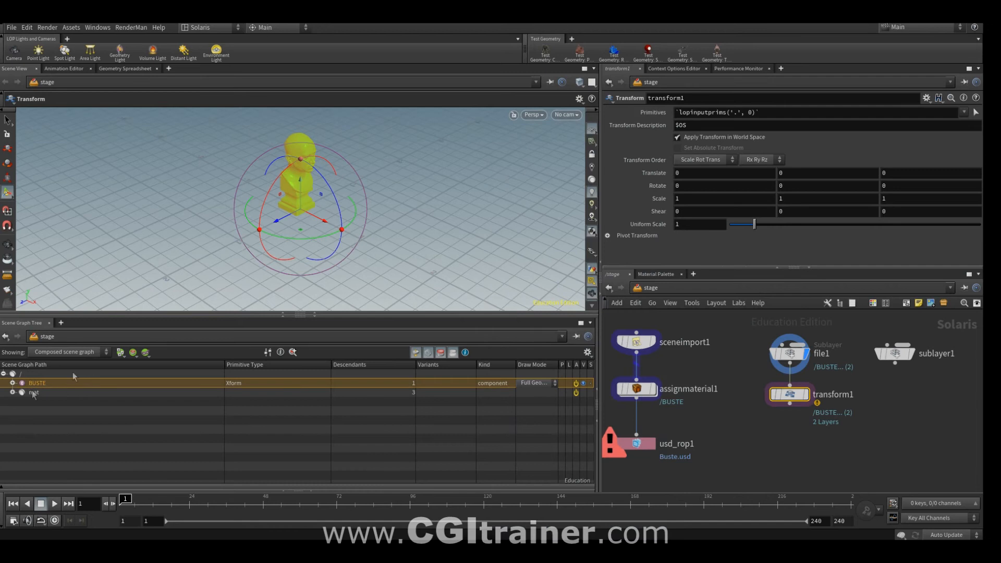
{"action": "left_click_drag", "start_coordinate": [770, 104], "coordinate": [771, 111]}
Display transform1 and move the bust about 1.89 along the Z axis.
{"action": "mouse_move", "coordinate": [812, 397]}
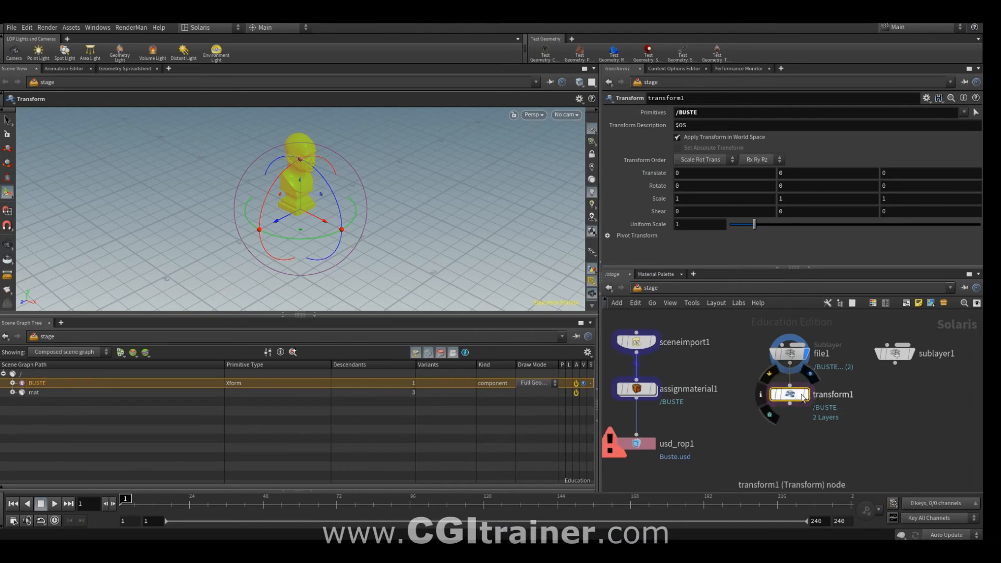
{"action": "left_click", "coordinate": [806, 394]}
{"action": "left_click_drag", "start_coordinate": [277, 221], "coordinate": [180, 226]}
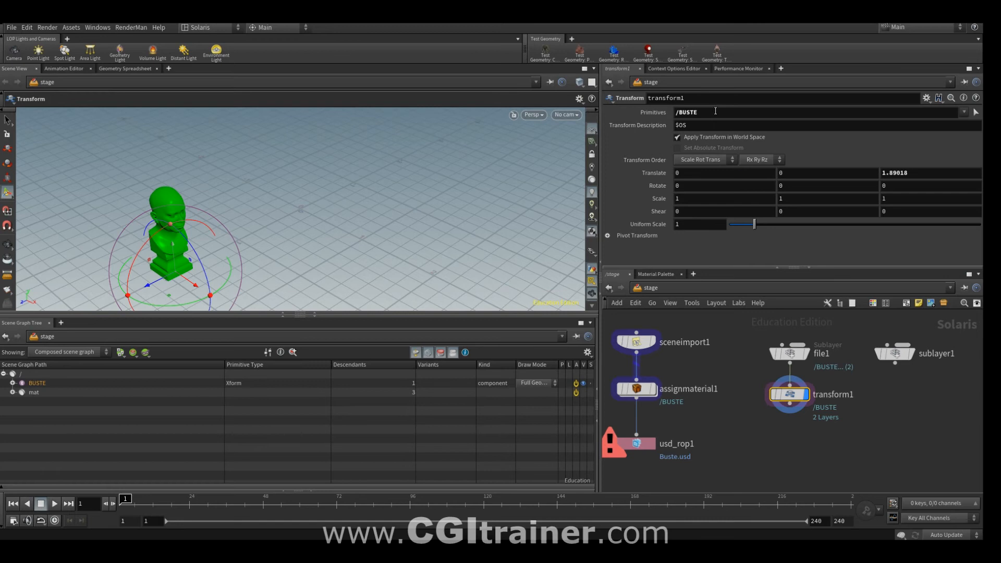
Review the sceneimport1 and assignmaterial1 nodes and browse the exported obj folder beside Buste.usd.
{"action": "mouse_move", "coordinate": [656, 394]}
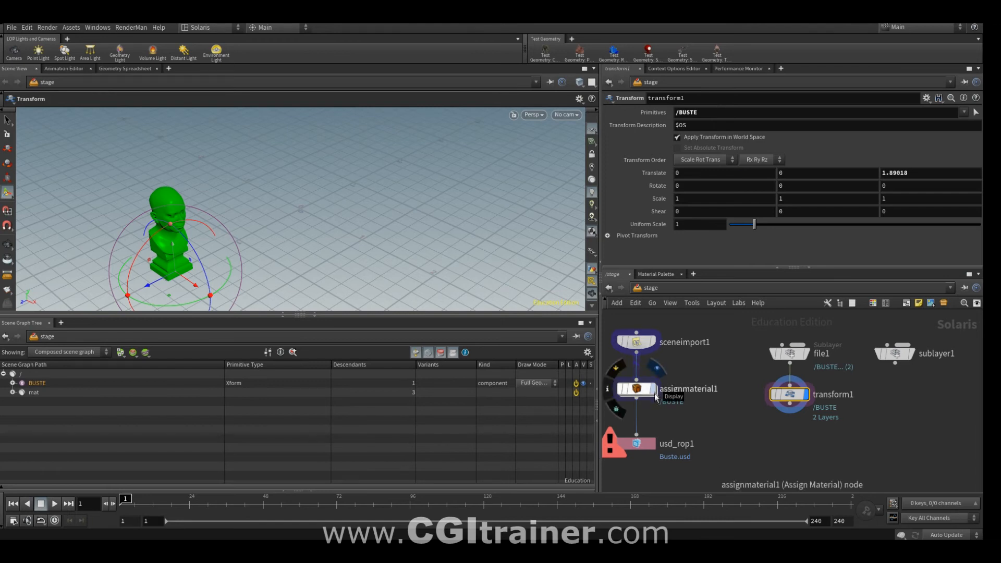
{"action": "mouse_move", "coordinate": [647, 345]}
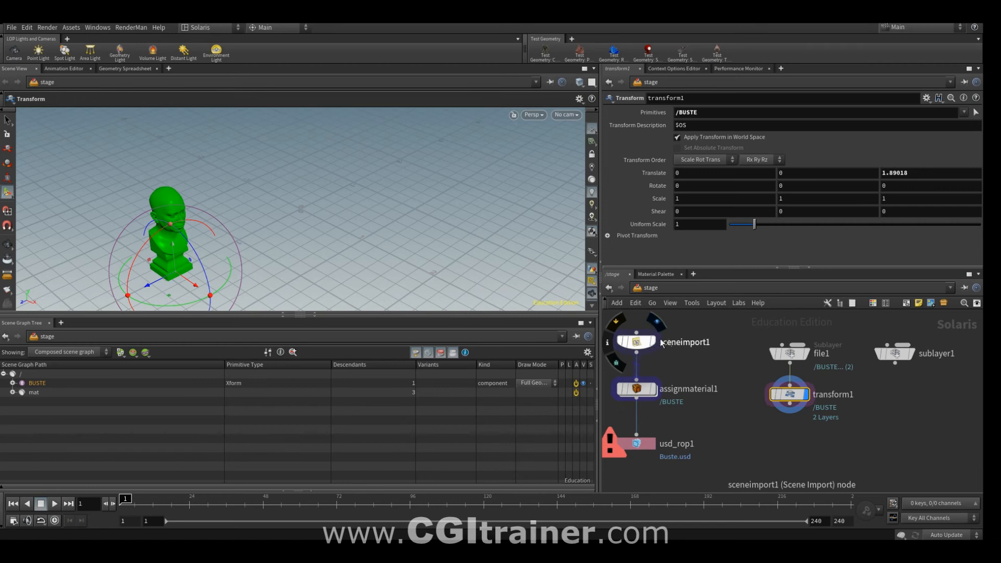
{"action": "left_click", "coordinate": [655, 395]}
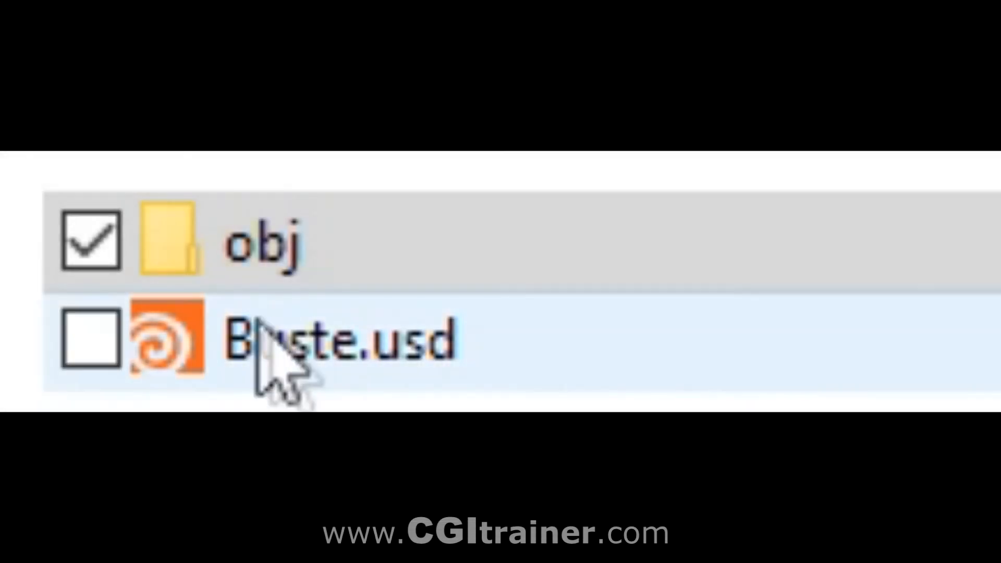
{"action": "double_click", "coordinate": [230, 246]}
{"action": "double_click", "coordinate": [230, 246]}
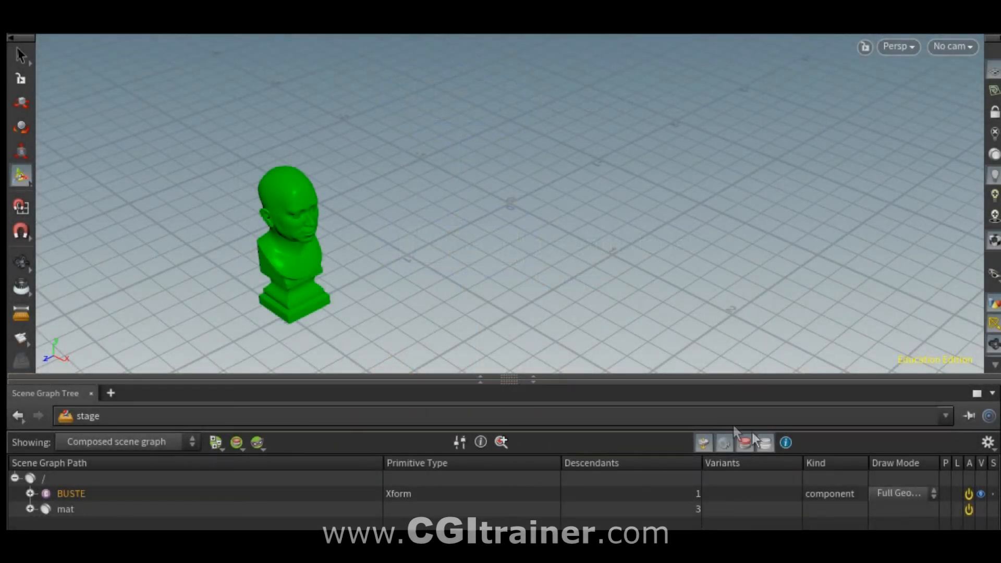
Toggle the active state of the BUSTE and mat primitives in the scene graph.
{"action": "left_click", "coordinate": [969, 494]}
{"action": "left_click", "coordinate": [969, 494]}
{"action": "left_click", "coordinate": [969, 510]}
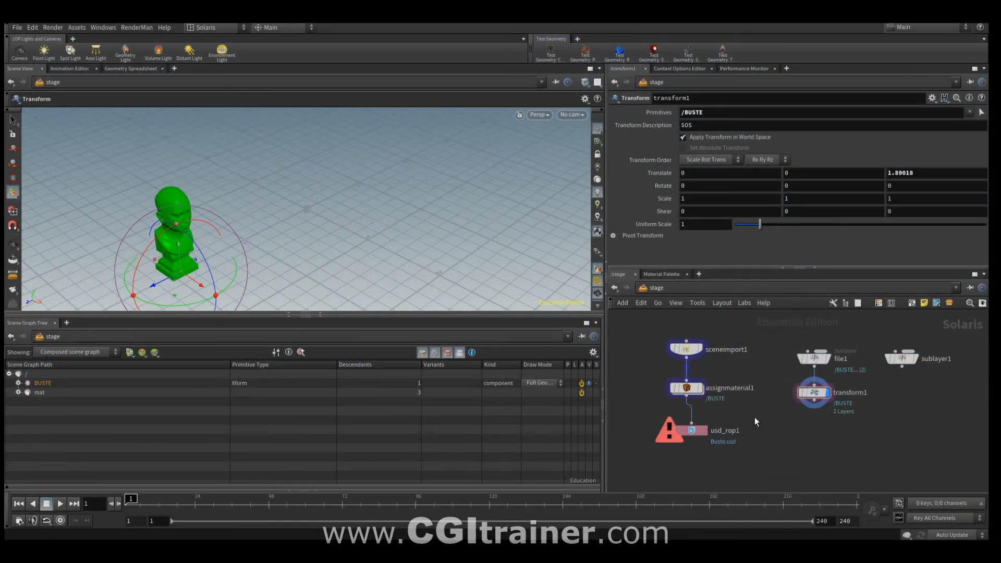
Try to add a LOP Network node to the stage network.
{"action": "key", "text": "Tab"}
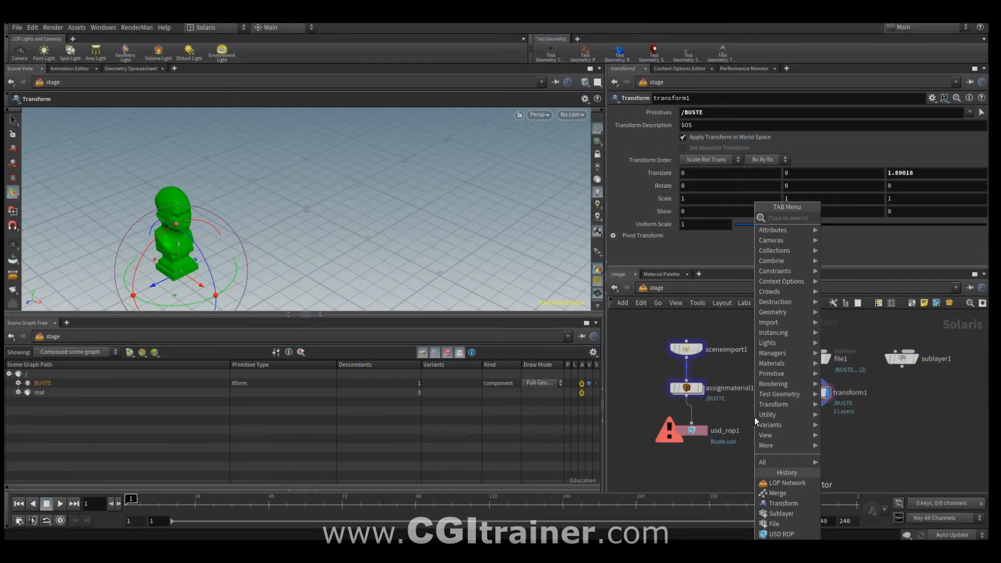
{"action": "type", "text": "lop"}
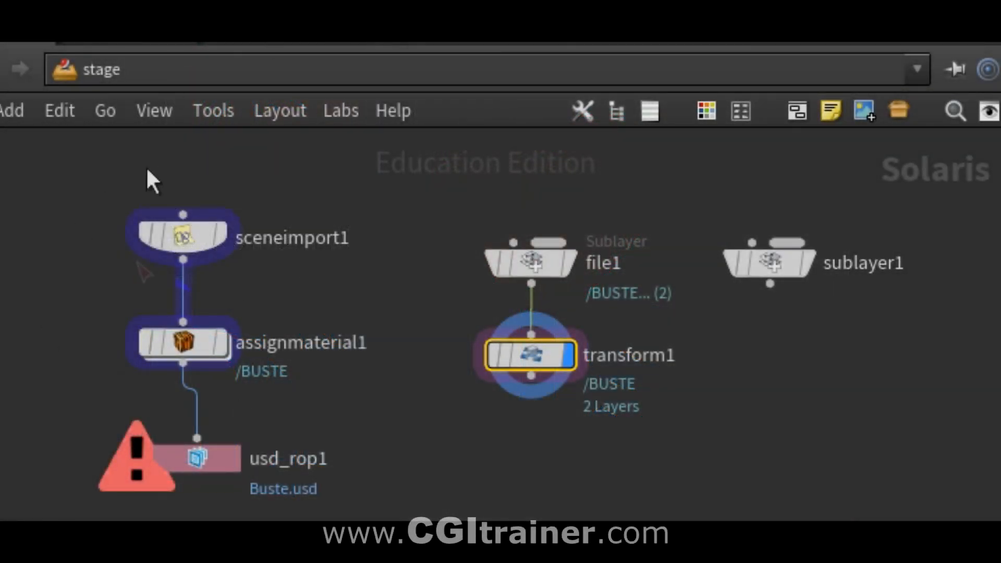
{"action": "mouse_move", "coordinate": [543, 270]}
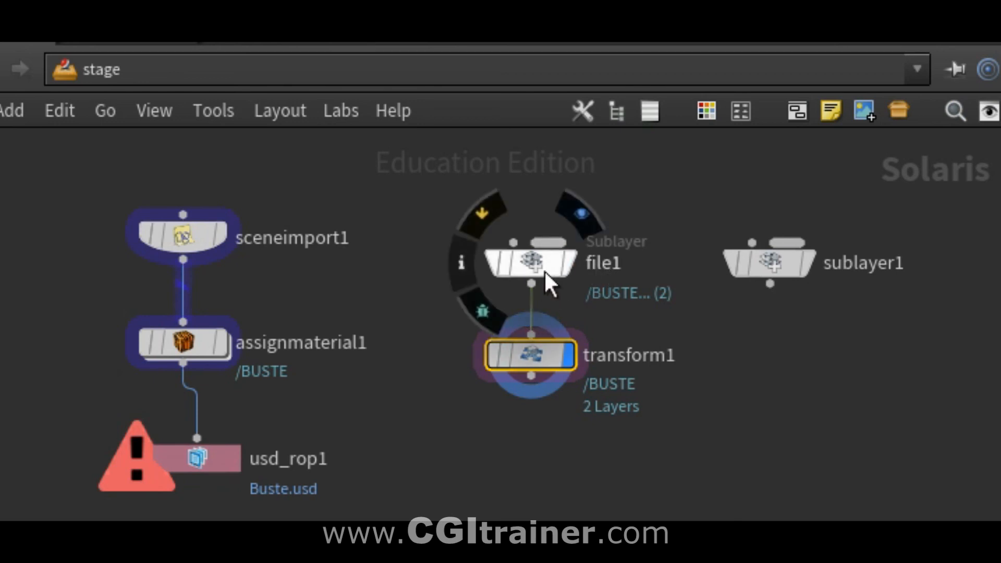